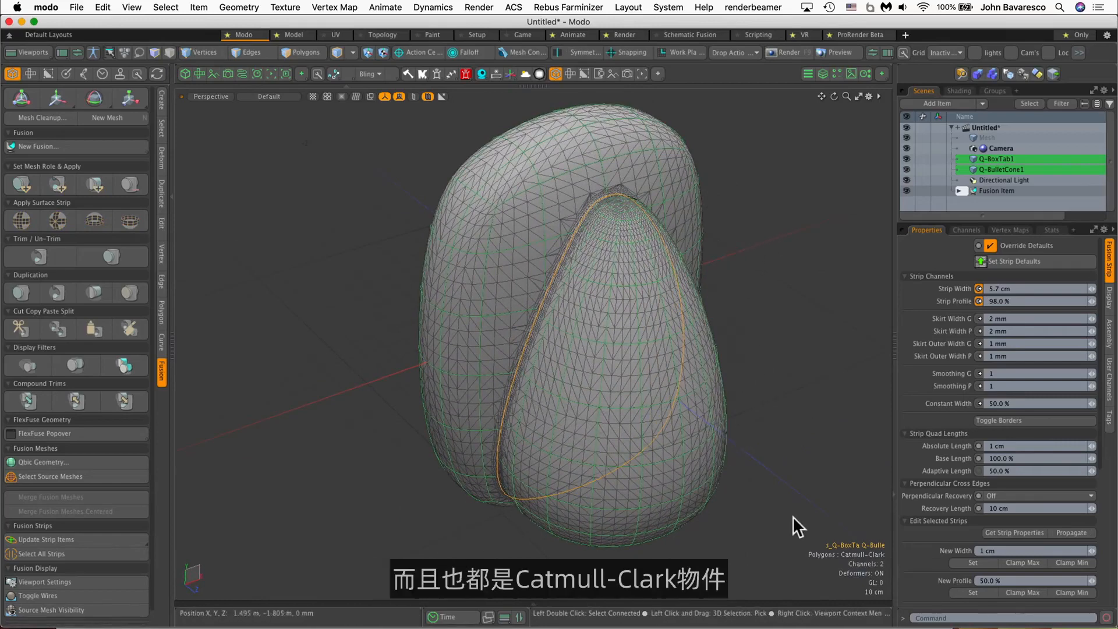
Move the Q-BulletCone1 mesh away from the rounded box along Z to about 1.179 m
left_click_drag(830, 533, 679, 327, "ctrl+alt")
left_click(676, 327)
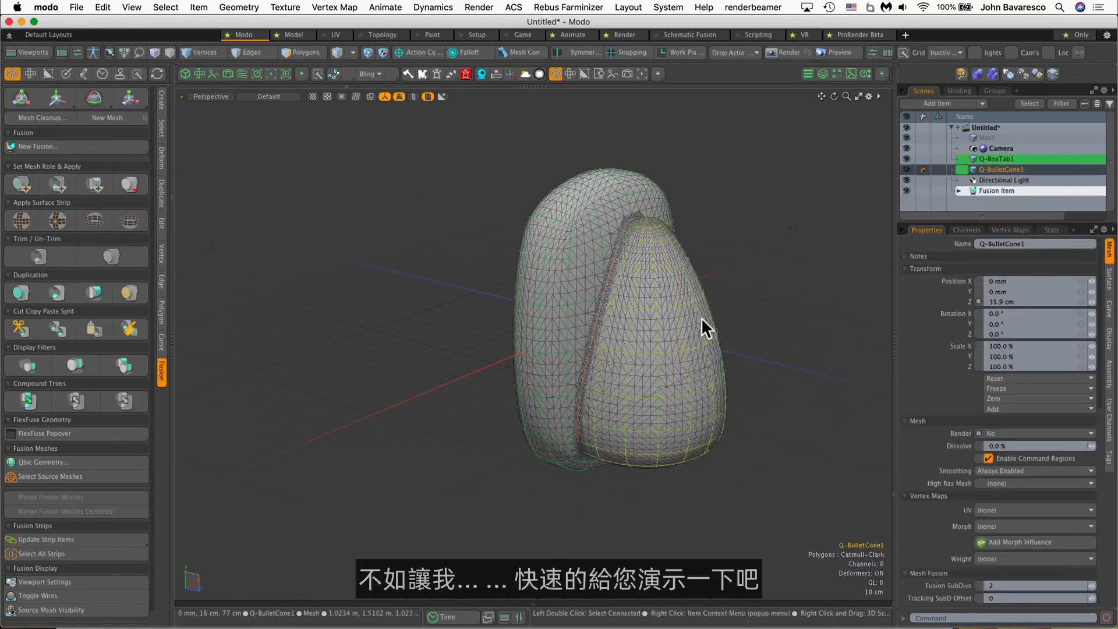
key("w")
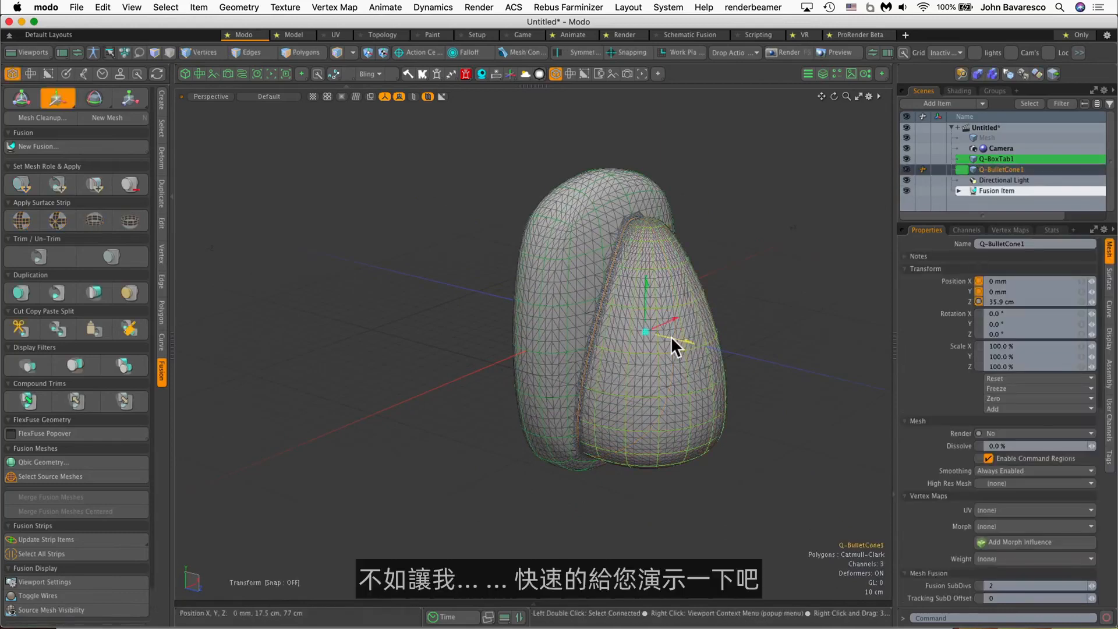
left_click_drag(674, 342, 757, 367)
left_click_drag(595, 373, 533, 434, "alt")
Add a unit cube as a new mesh item and move it along Z to about -1.02 m, beside the rounded box
left_click(161, 107)
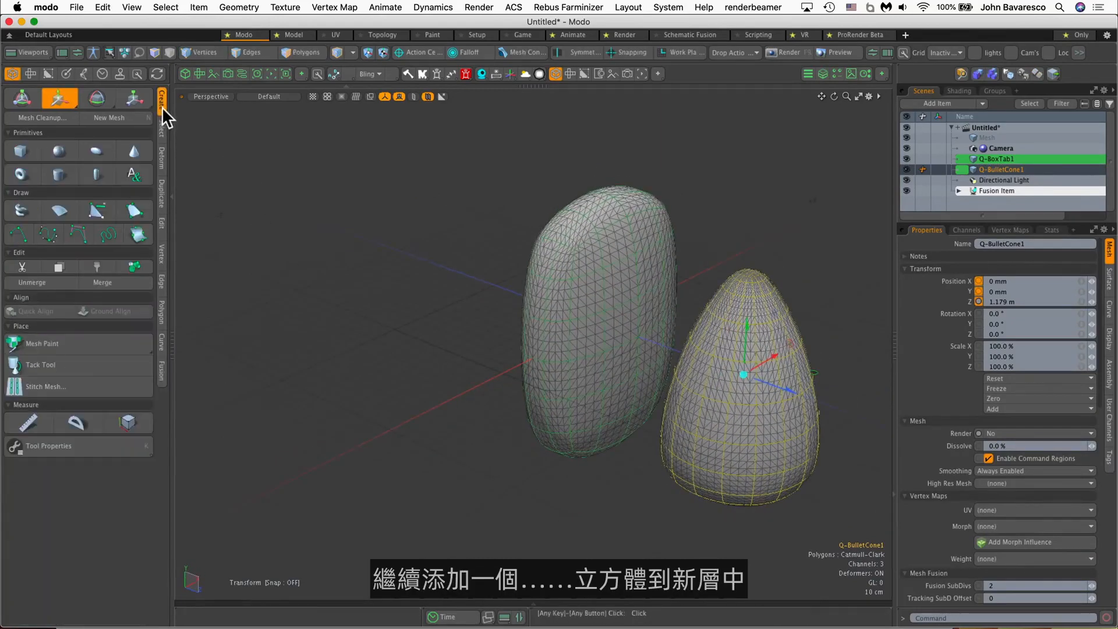
left_click(20, 153)
left_click_drag(359, 257, 446, 331, "alt")
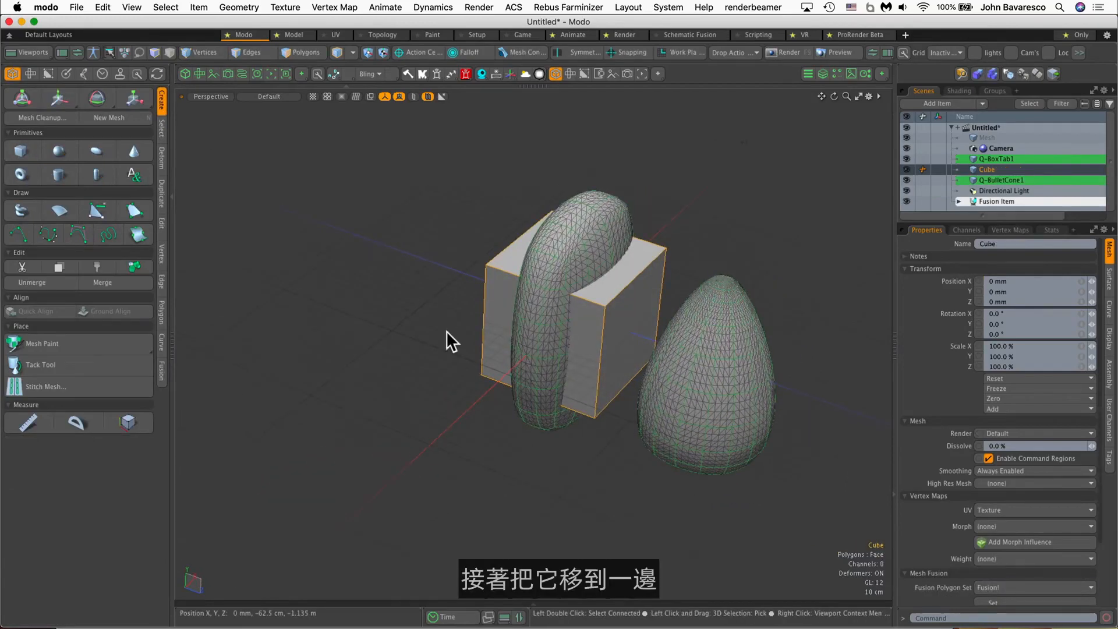
key("y")
left_click_drag(616, 333, 503, 294)
Subdivide all the cube's polygons twice using the Faceted method
left_click(304, 53)
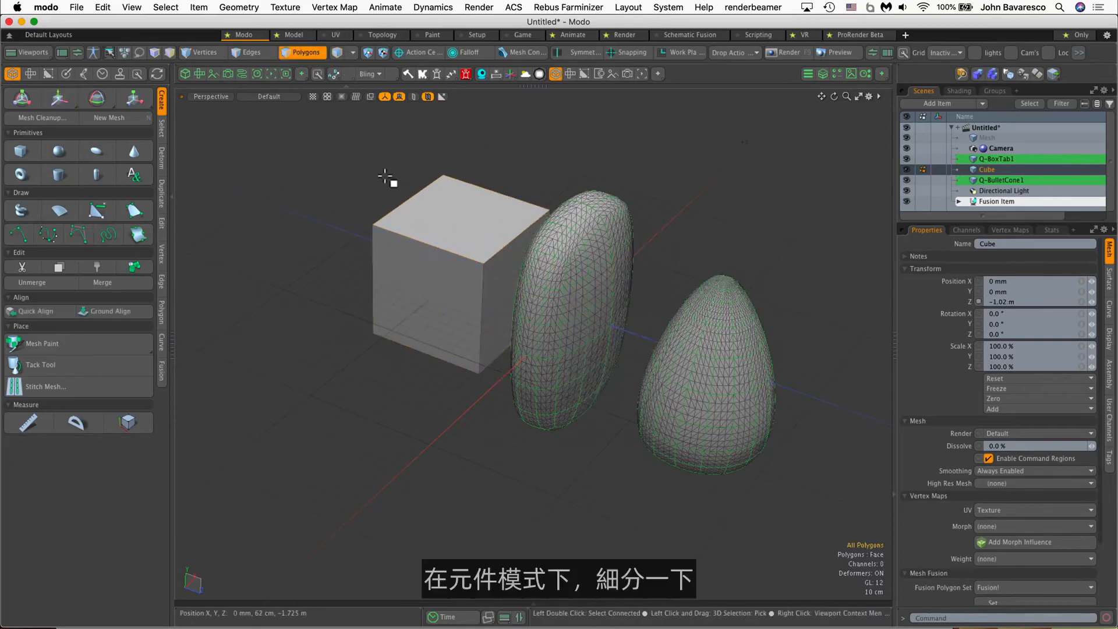
key("shift+d")
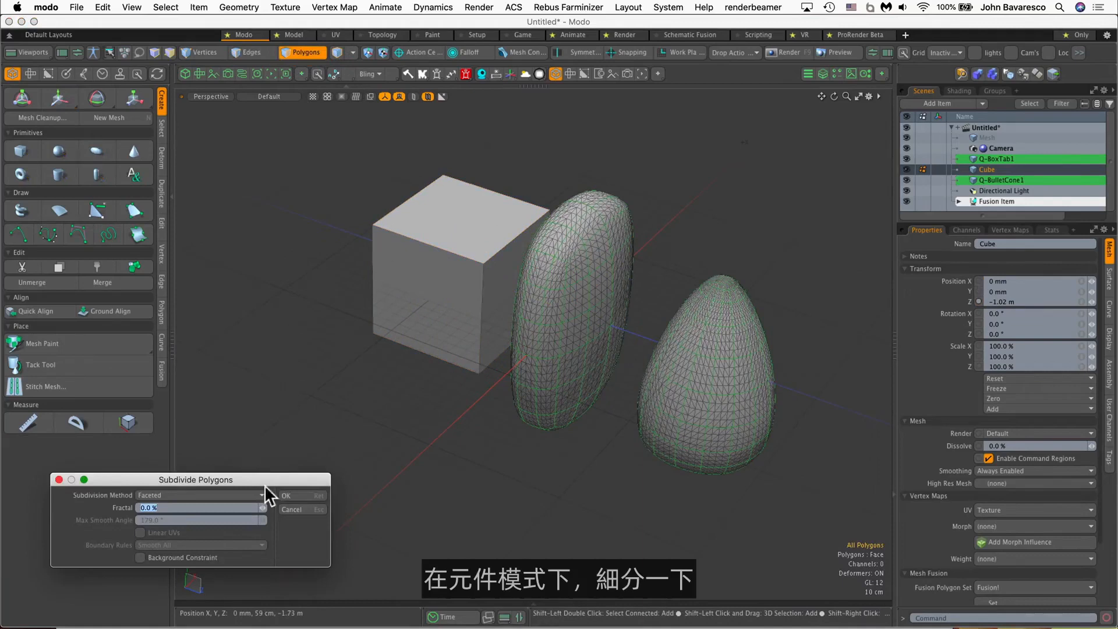
left_click(288, 496)
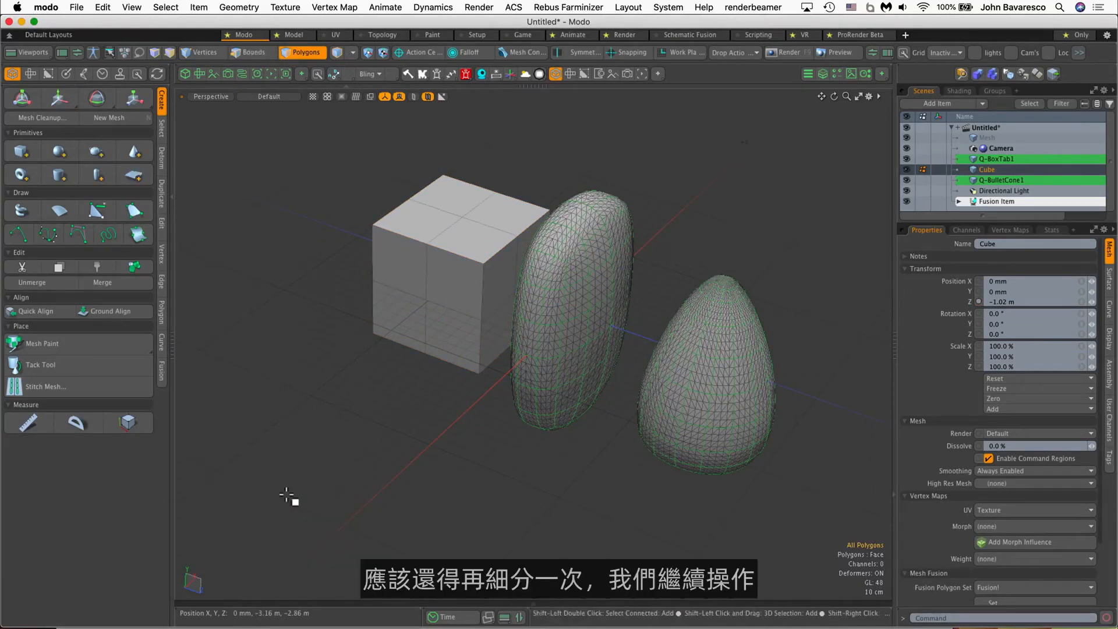
key("shift+d")
left_click(289, 494)
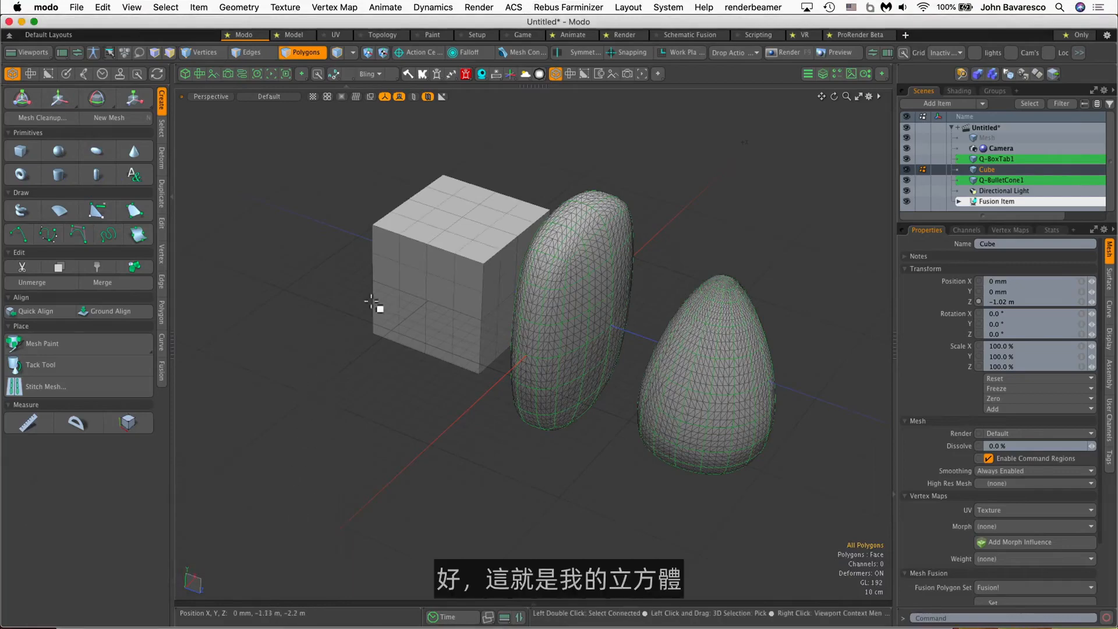
Clear the fusion mesh role of Q-BulletCone1 to remove it from the Fusion Item
left_click_drag(464, 254, 513, 238, "alt")
key("3")
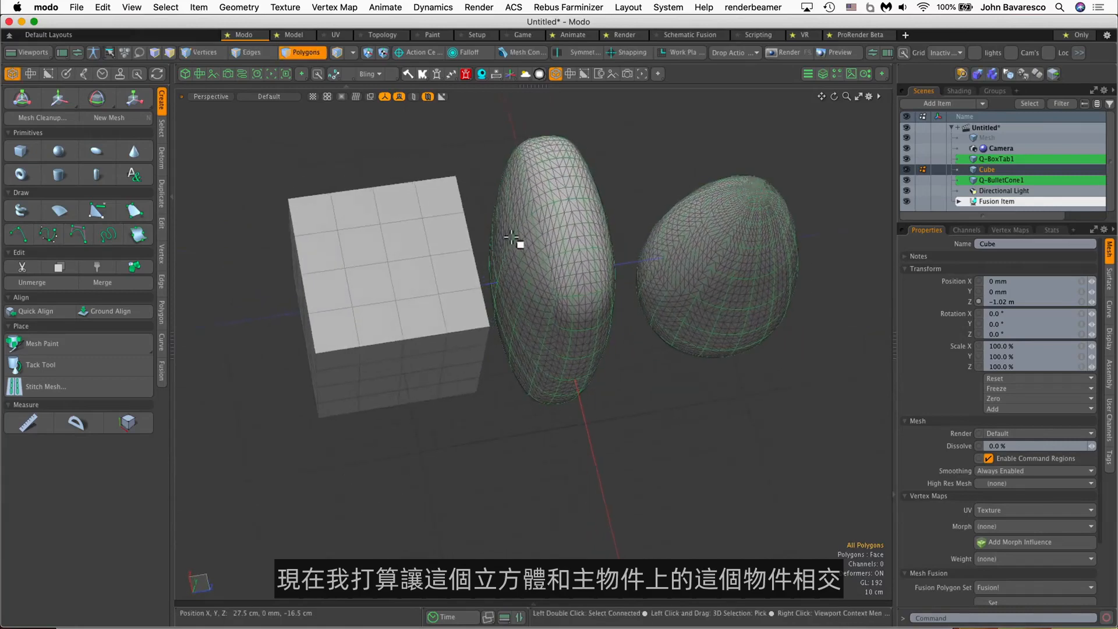
left_click(988, 178)
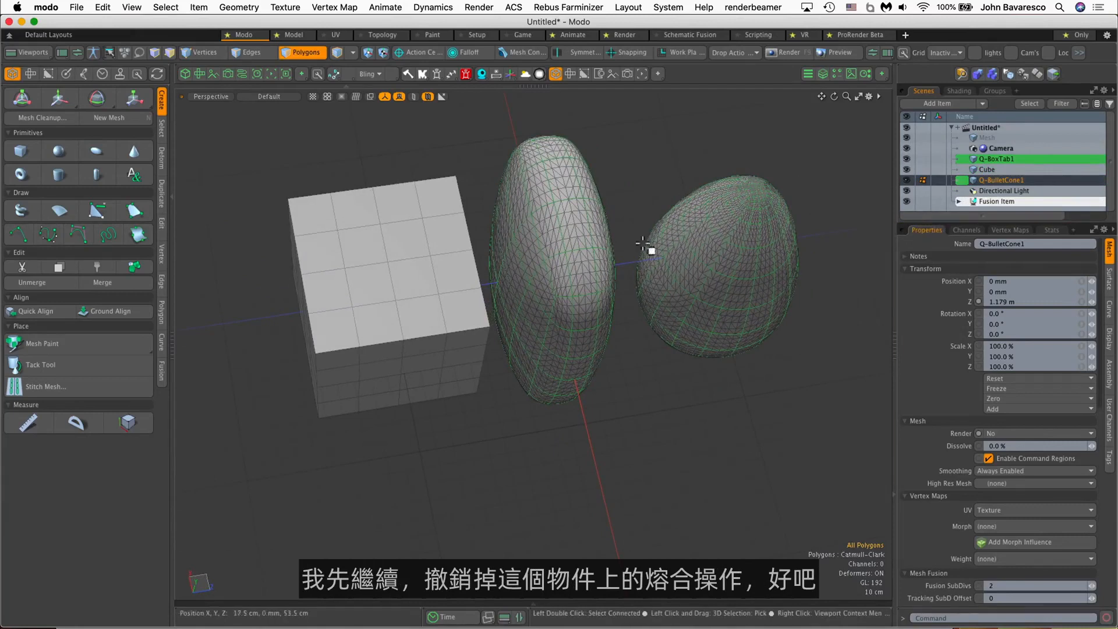
left_click(159, 373)
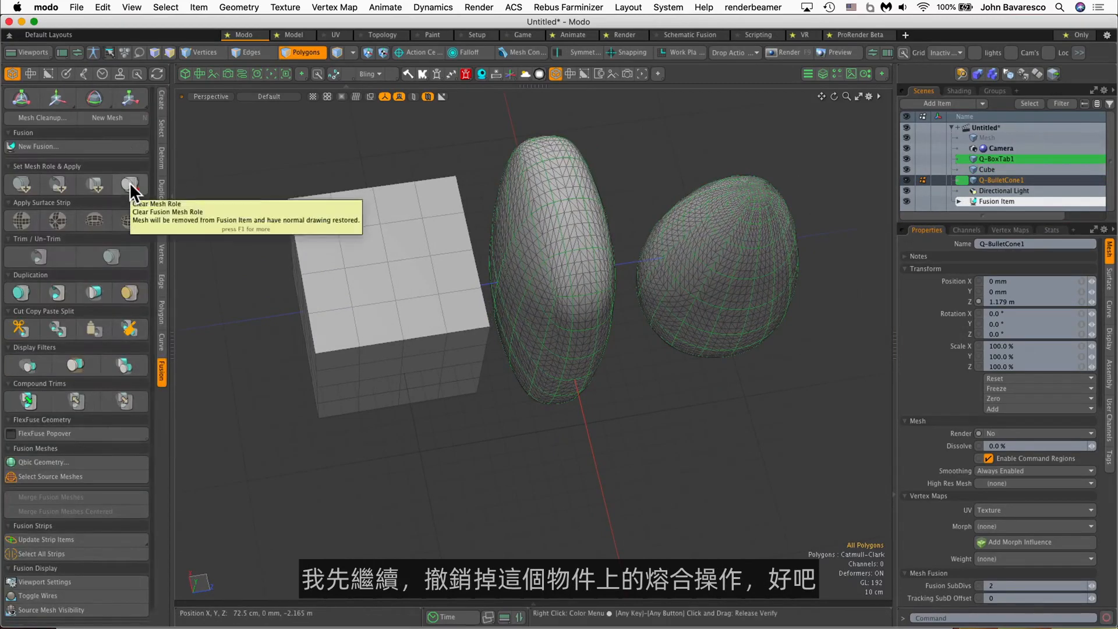
left_click(129, 183)
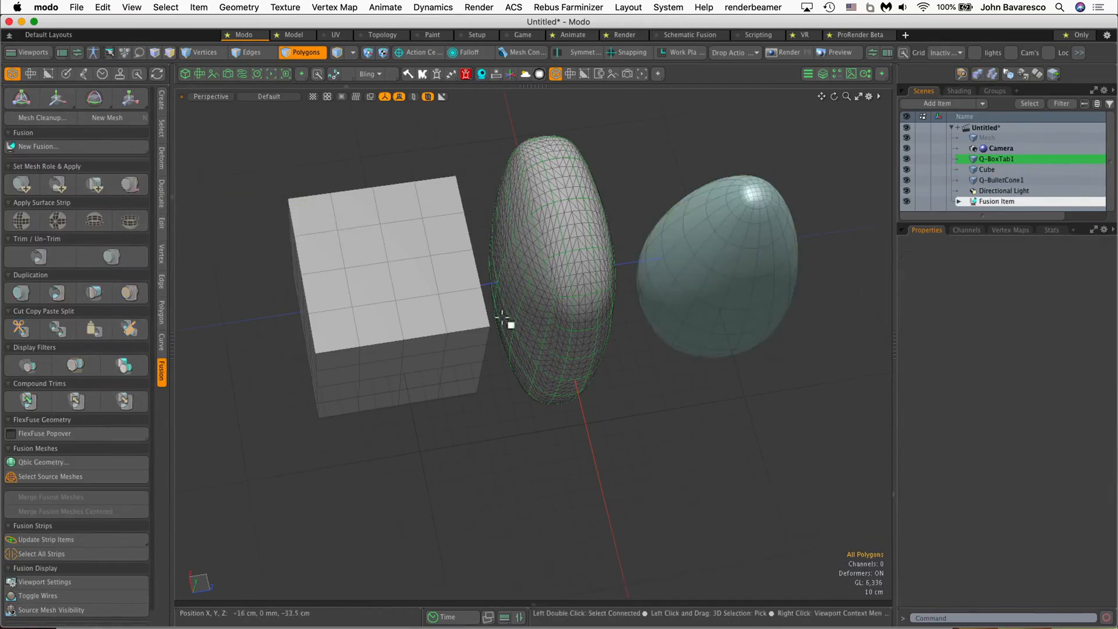
Select the Cube and Q-BoxTab1 items and apply the Fusion subtraction role to the cube
left_click_drag(509, 320, 447, 215, "ctrl+alt")
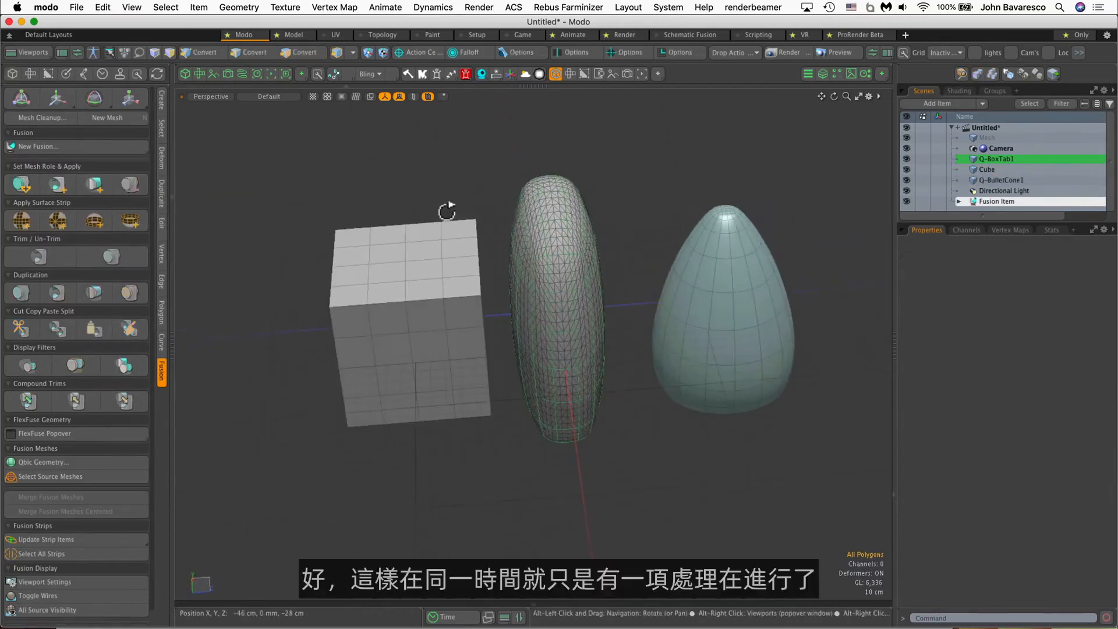
left_click_drag(477, 342, 509, 332, "alt")
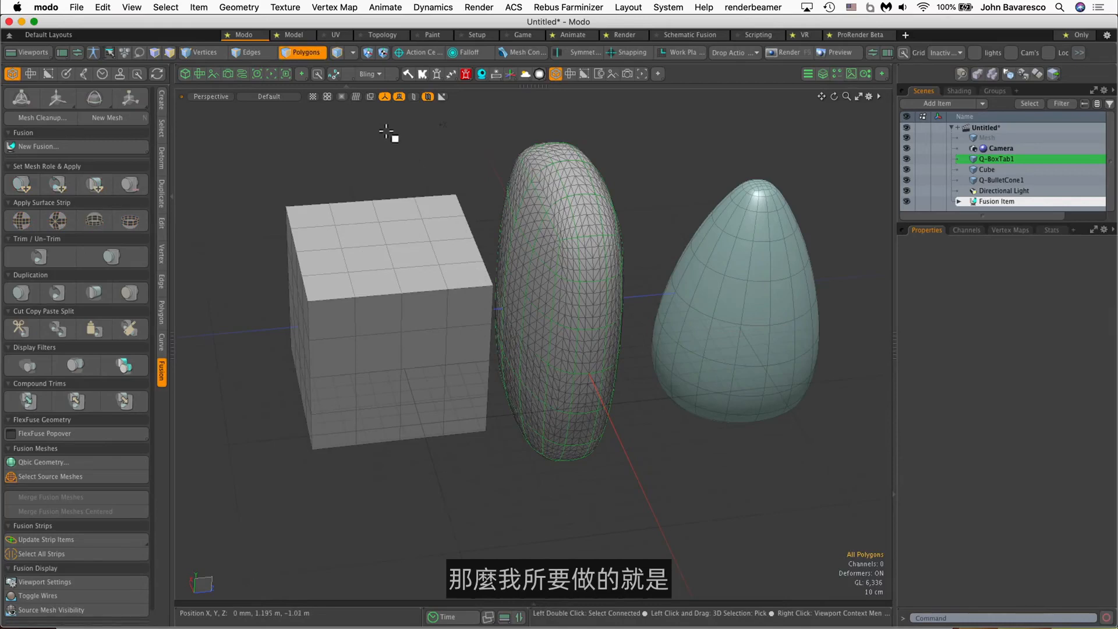
left_click(310, 49)
left_click(380, 229)
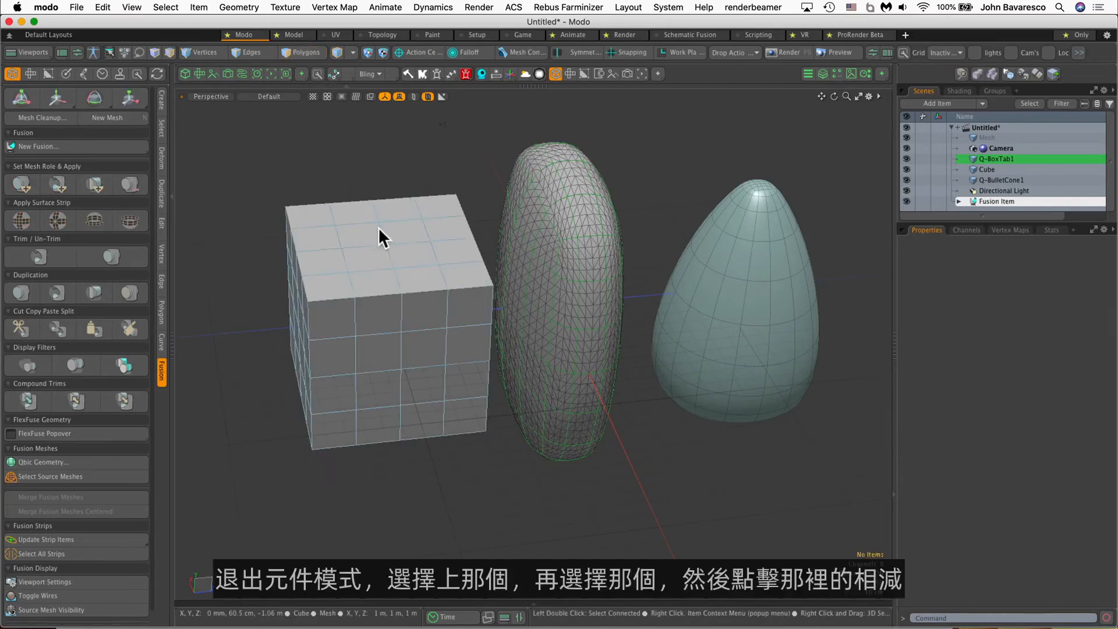
left_click(510, 231, "shift")
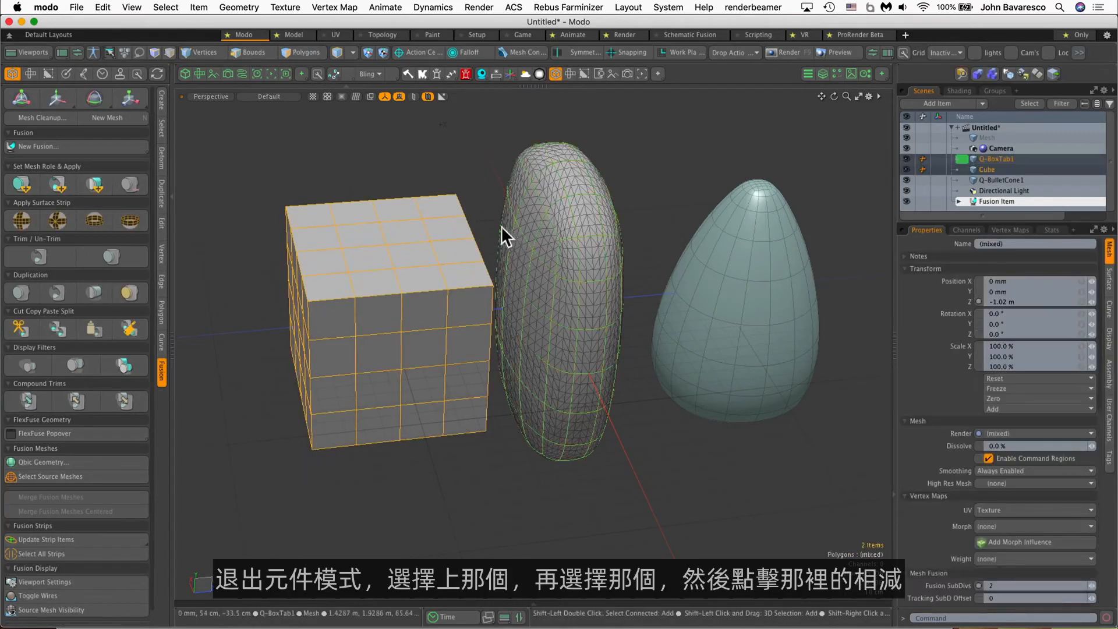
left_click(82, 186)
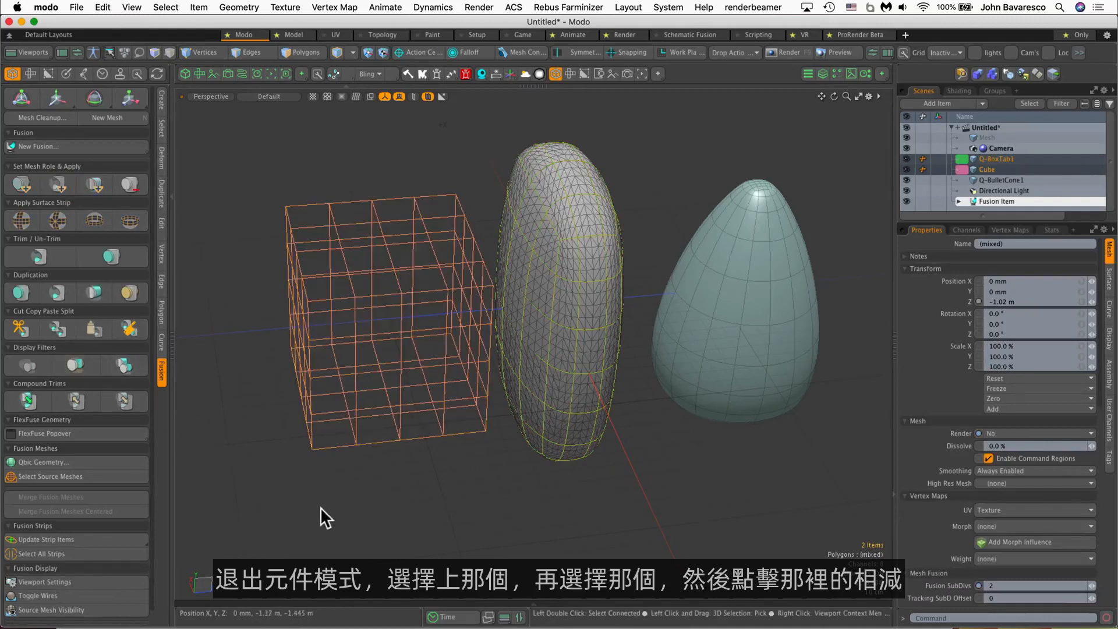
Move only the subtractive cube along Z to about -71.5 cm so that it cuts into the rounded box
left_click_drag(320, 508, 375, 519, "alt")
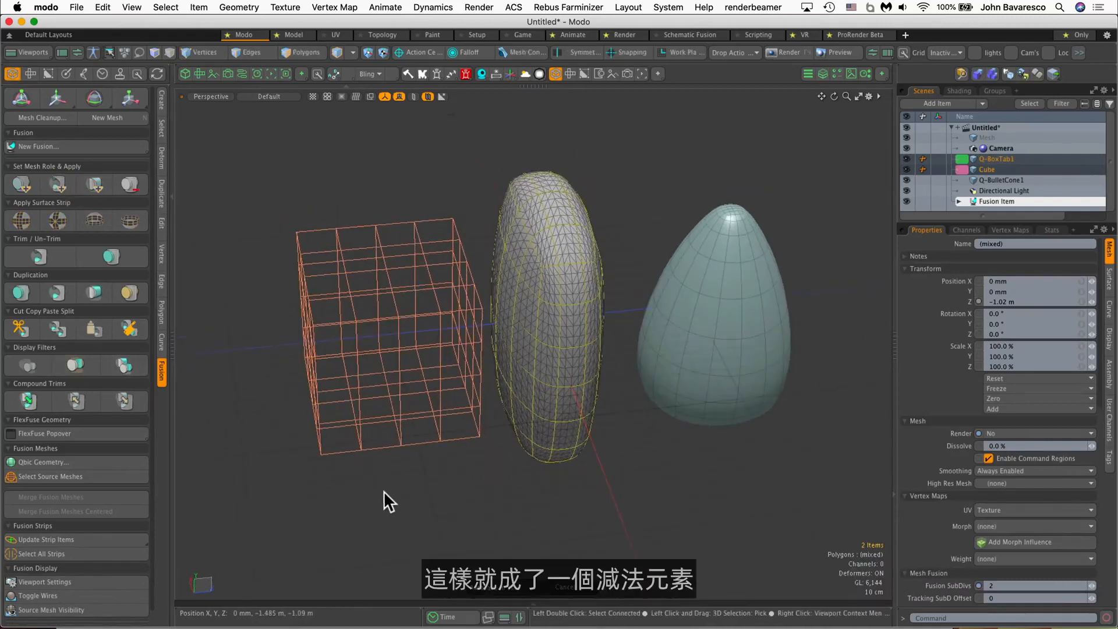
left_click(383, 491)
left_click(396, 311)
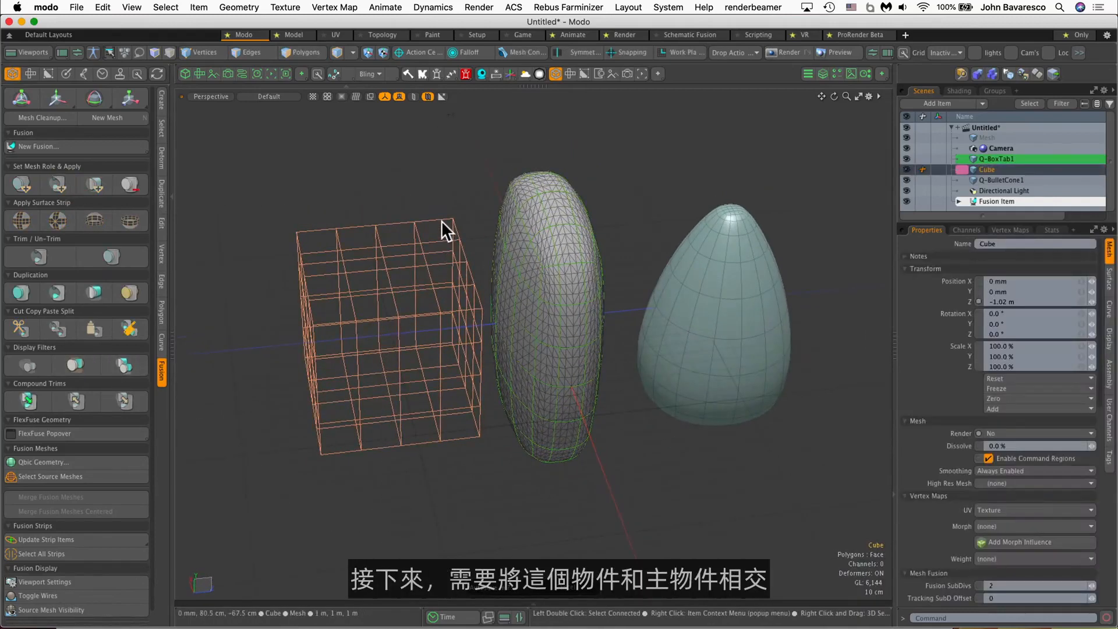
left_click_drag(442, 220, 424, 344, "ctrl+alt")
key("w")
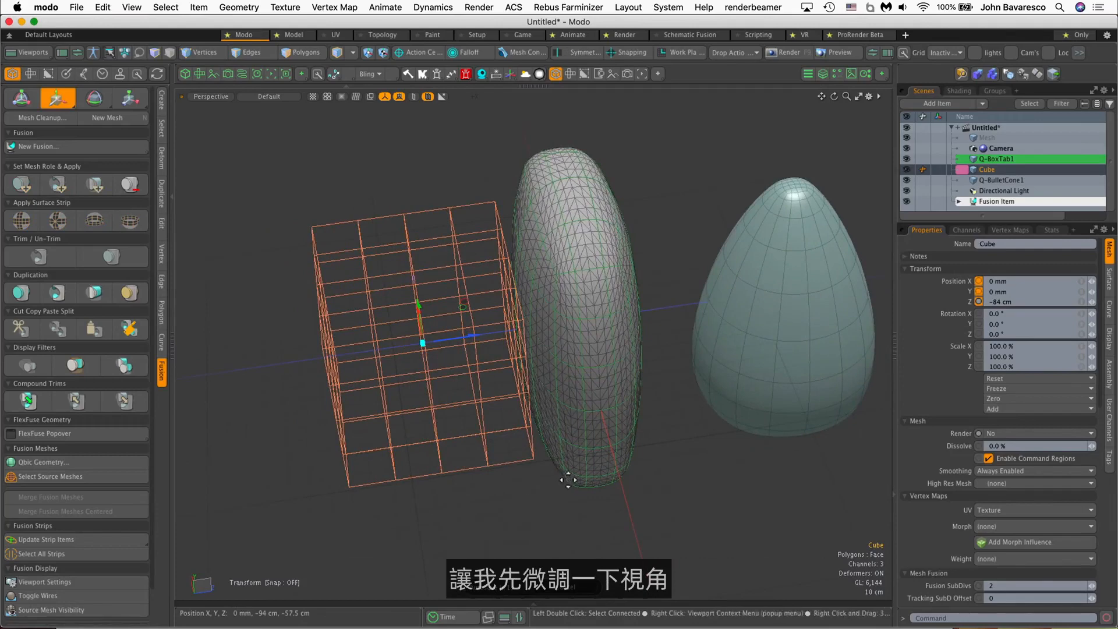
left_click_drag(526, 492, 571, 357, "ctrl+alt")
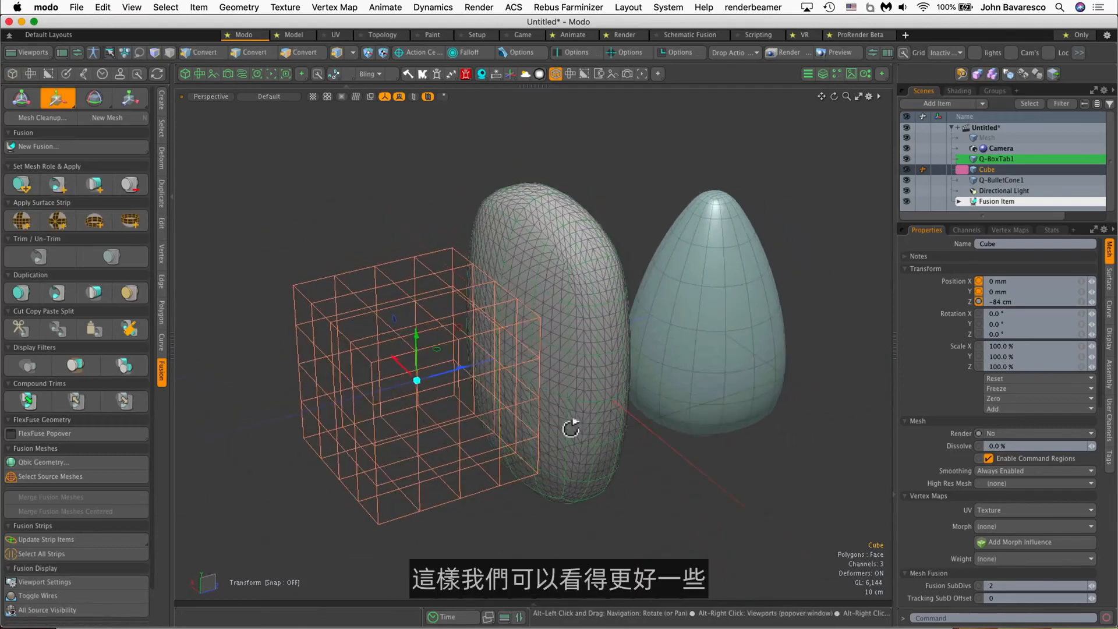
left_click_drag(445, 379, 466, 373)
Slide the subtractive cube through the rounded box and back out to about -1.041 m in Z, and clear its fusion role
left_click_drag(539, 331, 553, 219, "ctrl+alt")
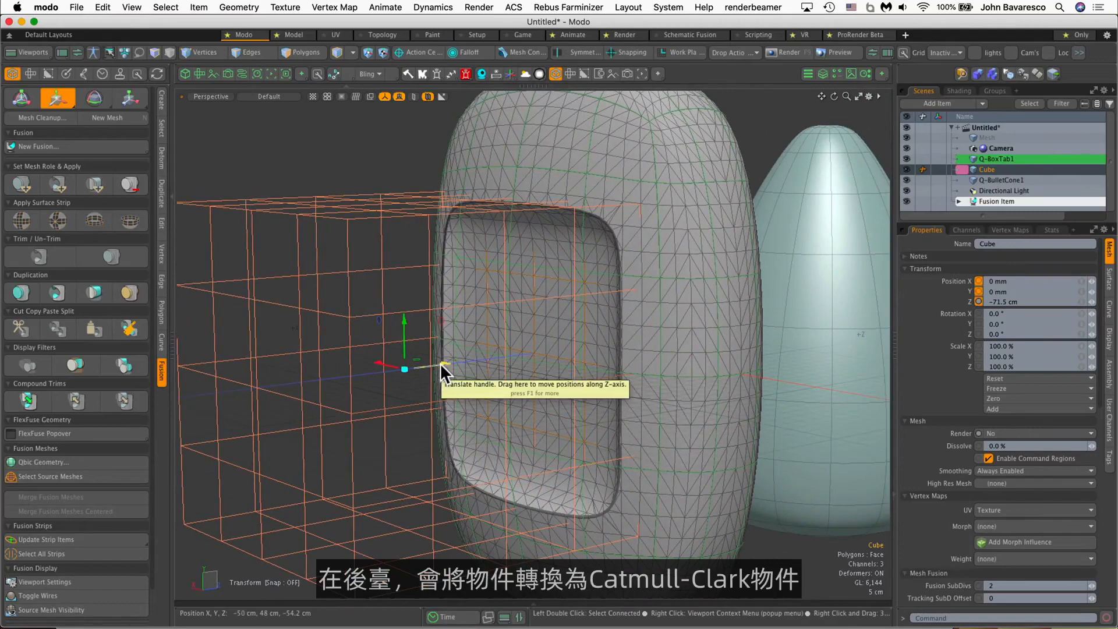
left_click_drag(439, 362, 595, 345)
left_click_drag(709, 333, 748, 286, "ctrl+alt")
left_click_drag(628, 279, 589, 326, "alt")
left_click_drag(645, 301, 488, 356)
mouse_move(392, 365)
left_mouse_down("alt")
mouse_move(392, 380)
mouse_move(381, 360)
left_mouse_up("alt")
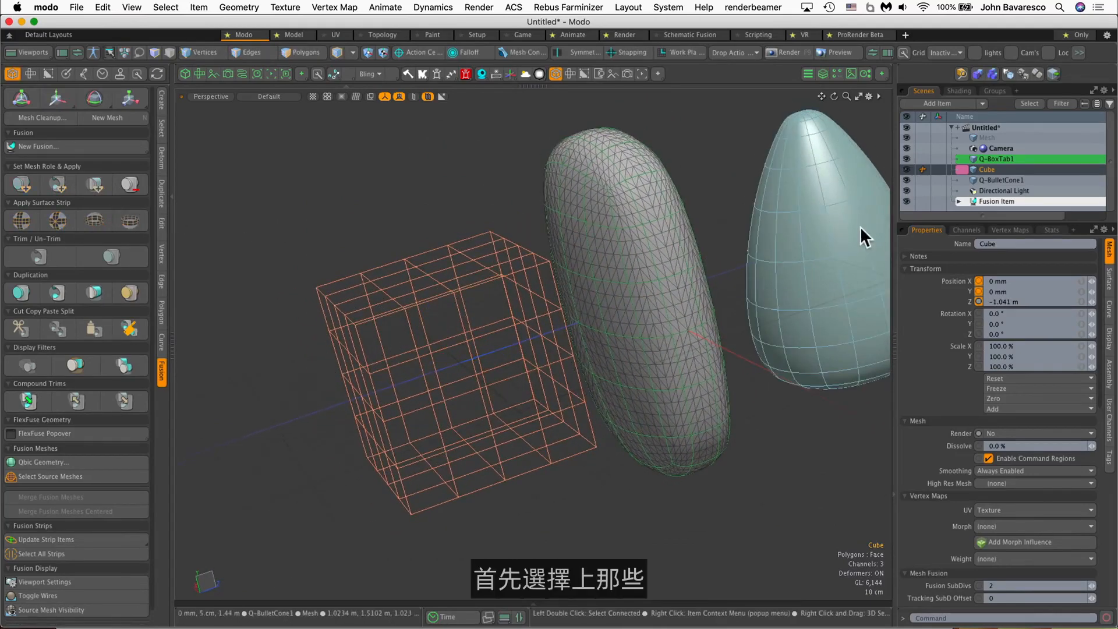
left_click(123, 185)
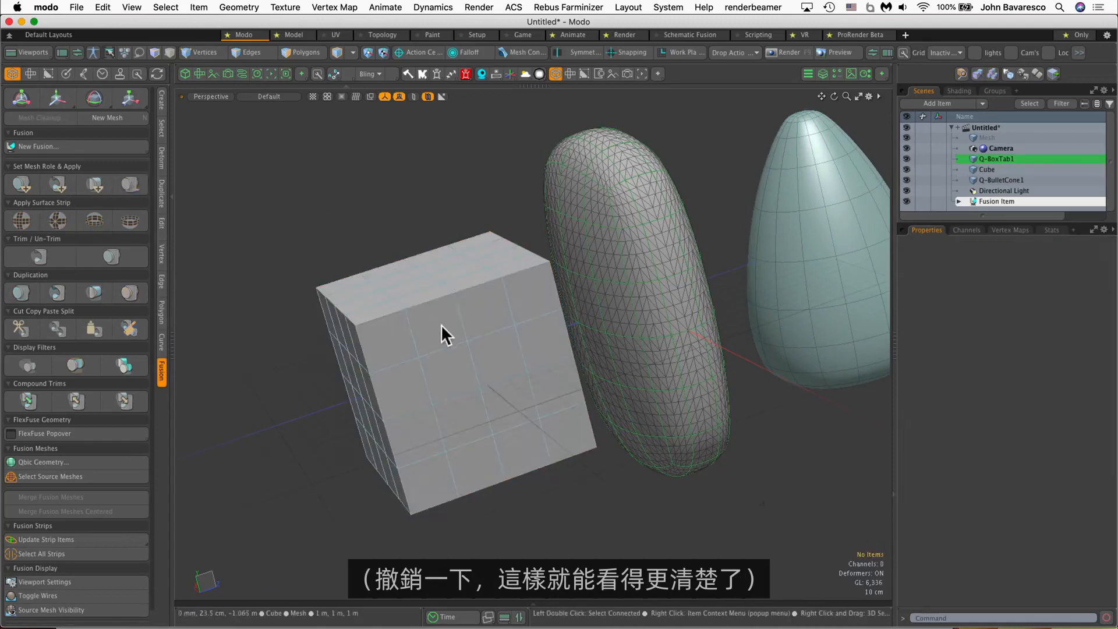
Delete the cube's second polygon loop from its outer end, along with the separated outer slab, keeping the half nearest the rounded box
left_click(299, 52)
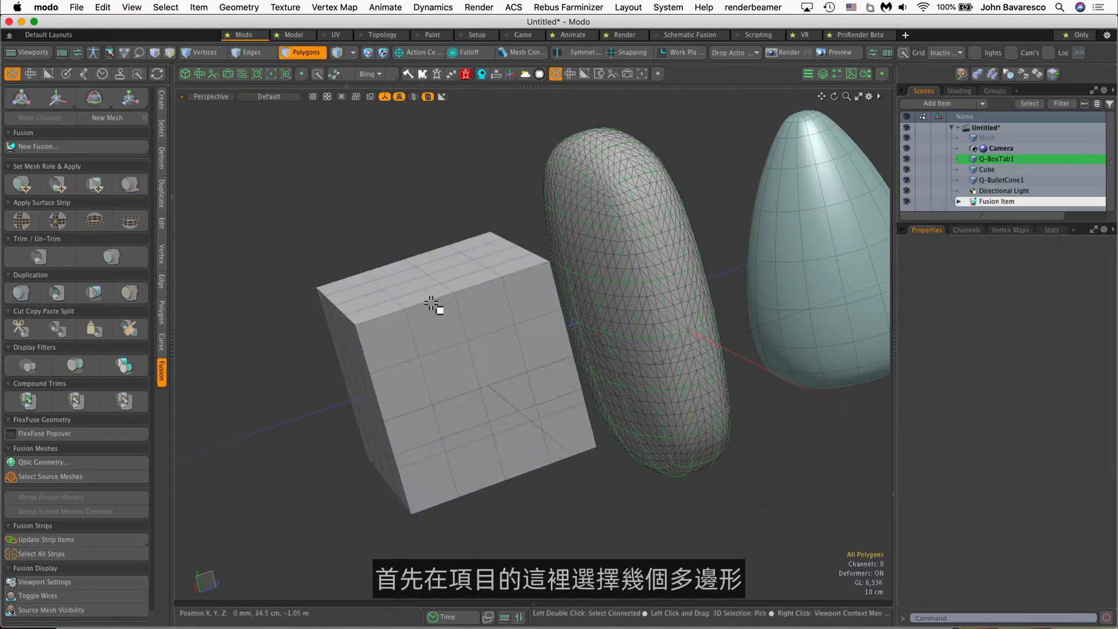
left_click(990, 168)
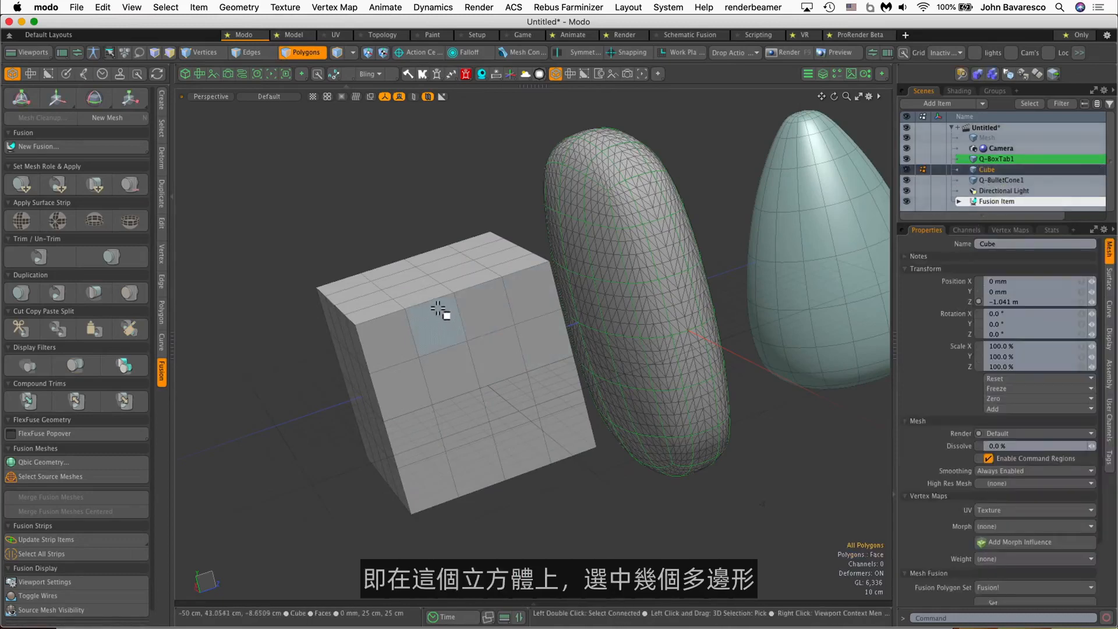
left_click_drag(439, 311, 449, 357)
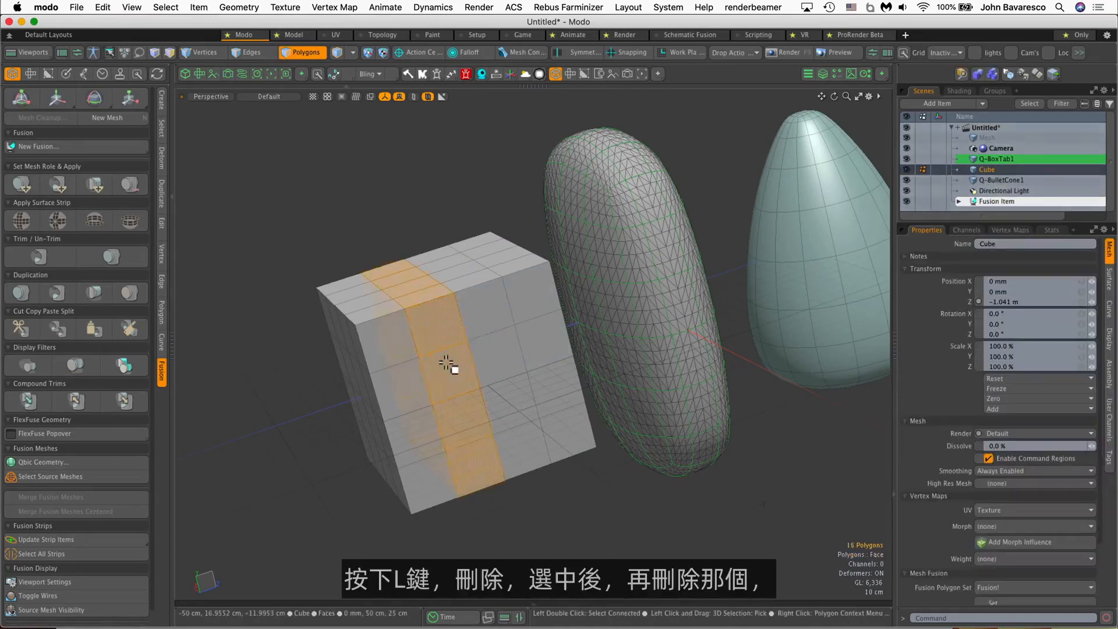
key("Delete")
key("l")
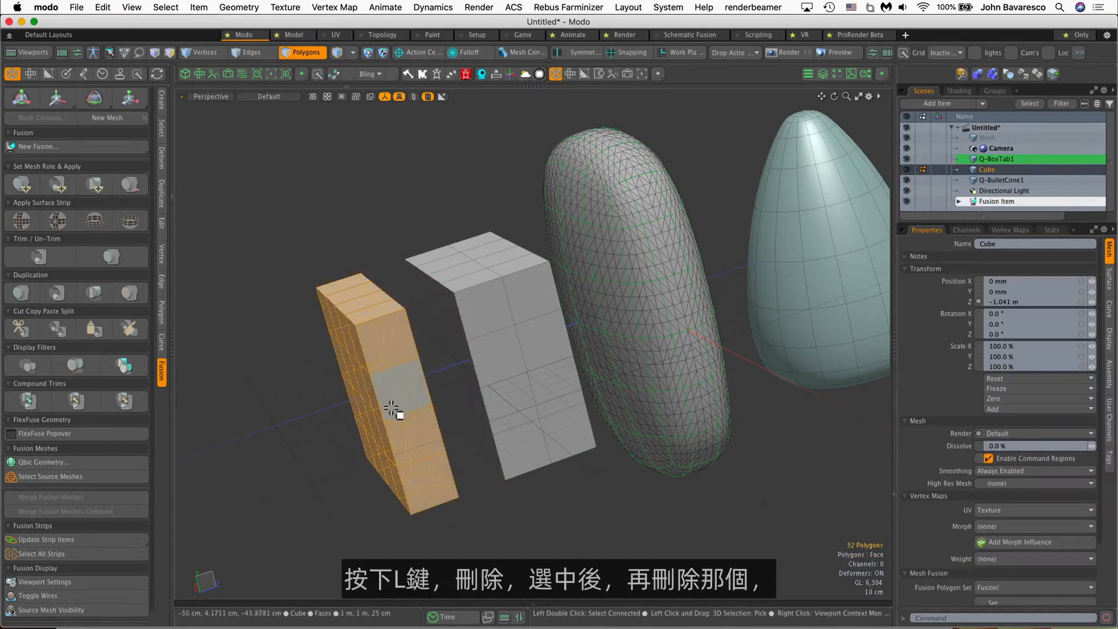
key("Delete")
Rotate the remaining cube polygons about the Y axis and shift them slightly away from the rounded box along Z
left_click_drag(453, 419, 608, 337, "alt")
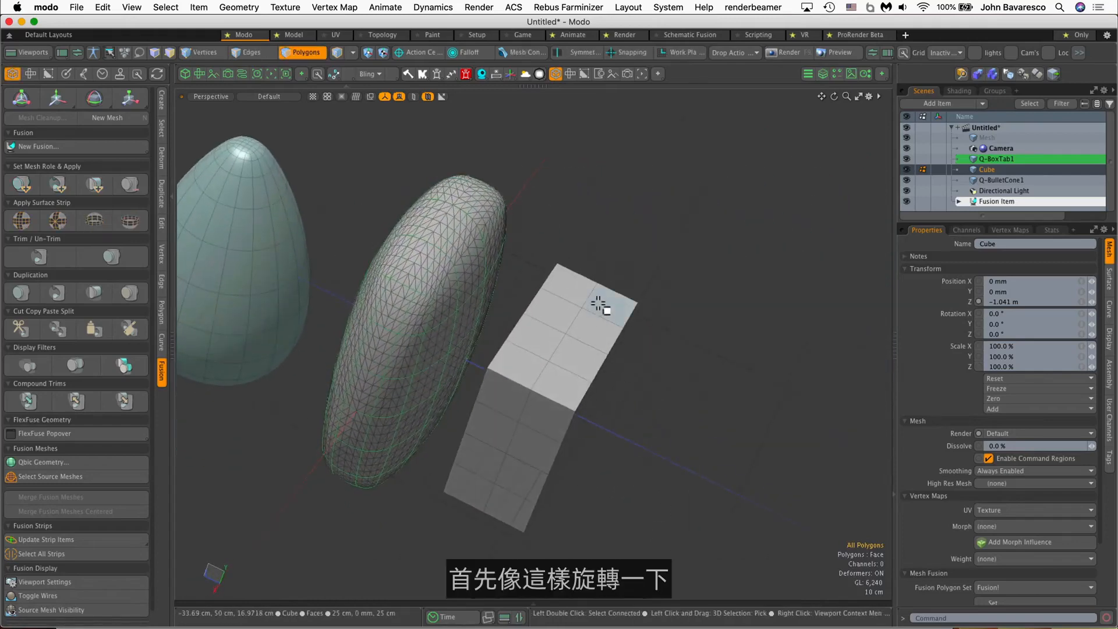
key("y")
left_click_drag(555, 453, 488, 432)
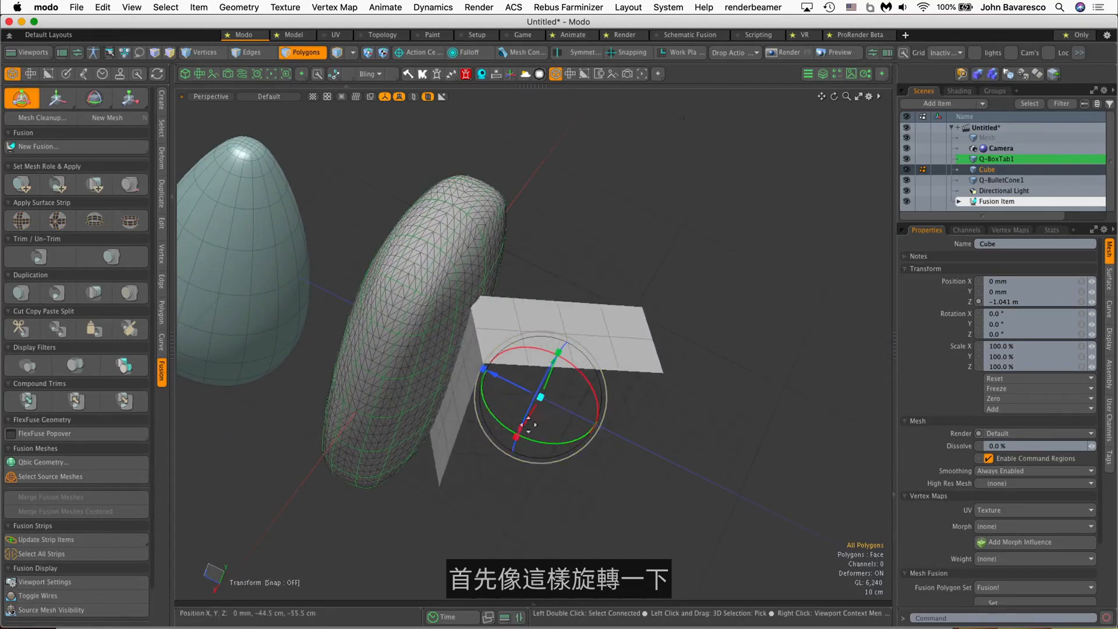
left_click_drag(495, 375, 531, 392)
key("q")
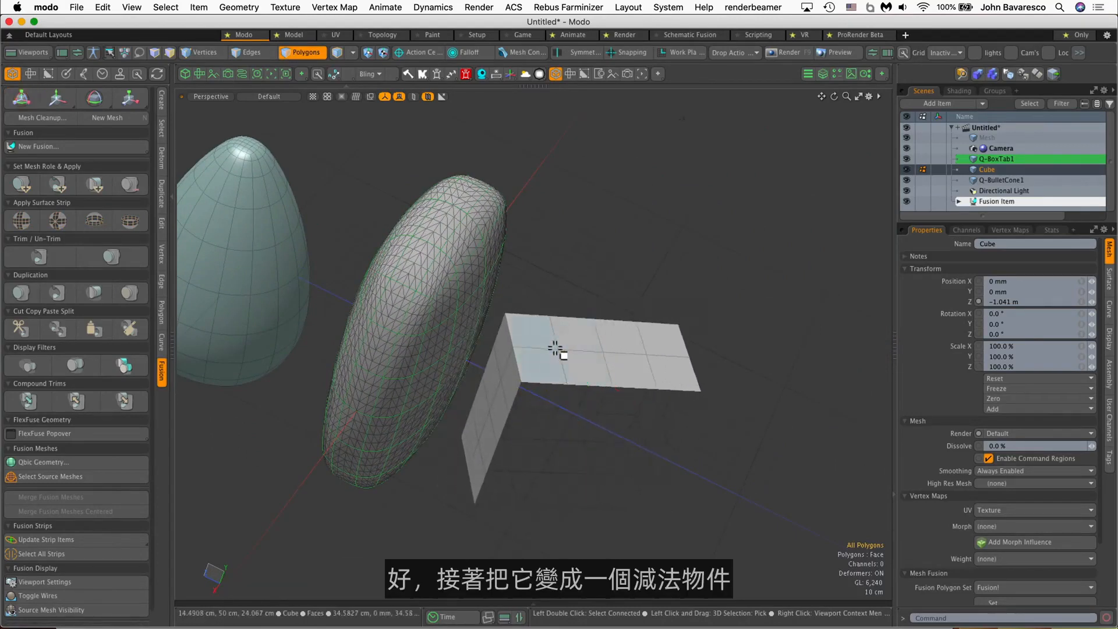
Drop the open cube item onto the rounded box with the Fusion: Apply Subtraction action
left_click(304, 54)
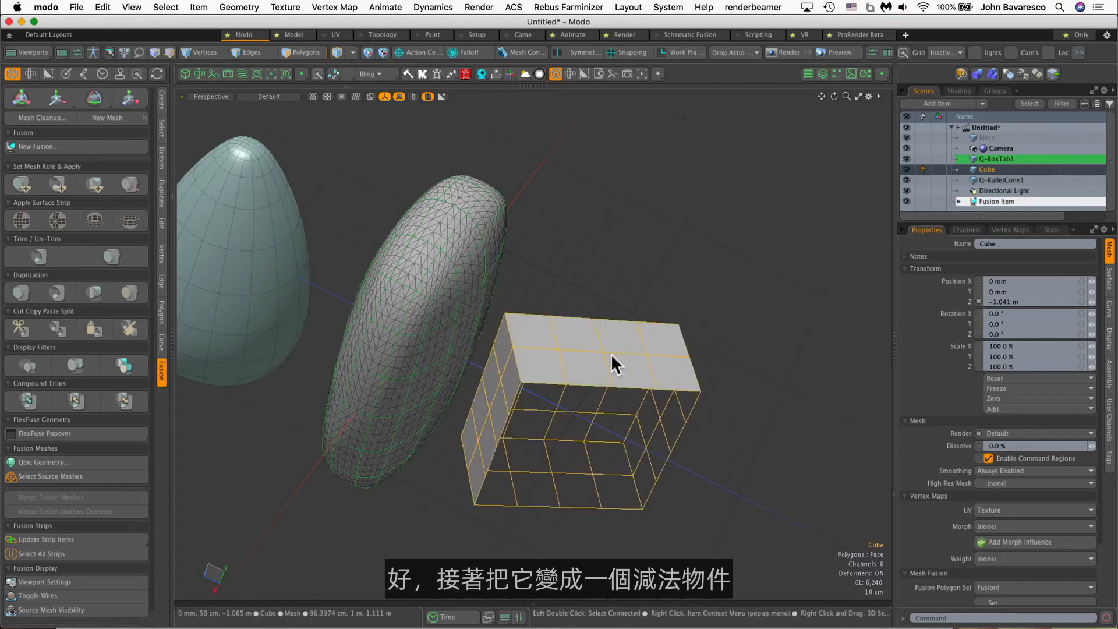
left_click_drag(452, 257, 452, 257)
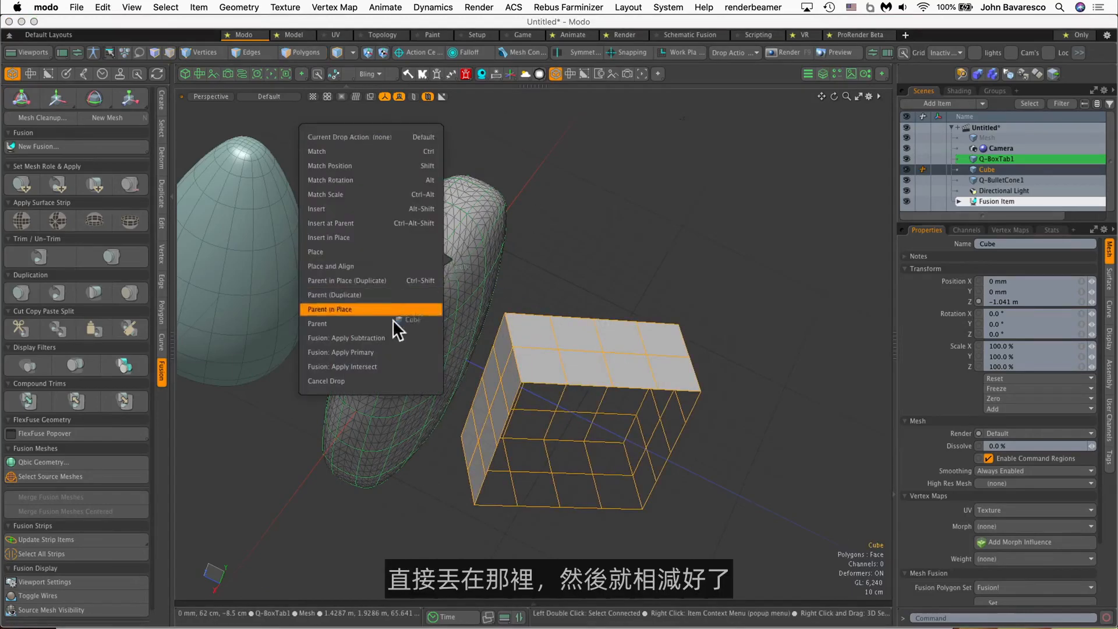
left_click(387, 338)
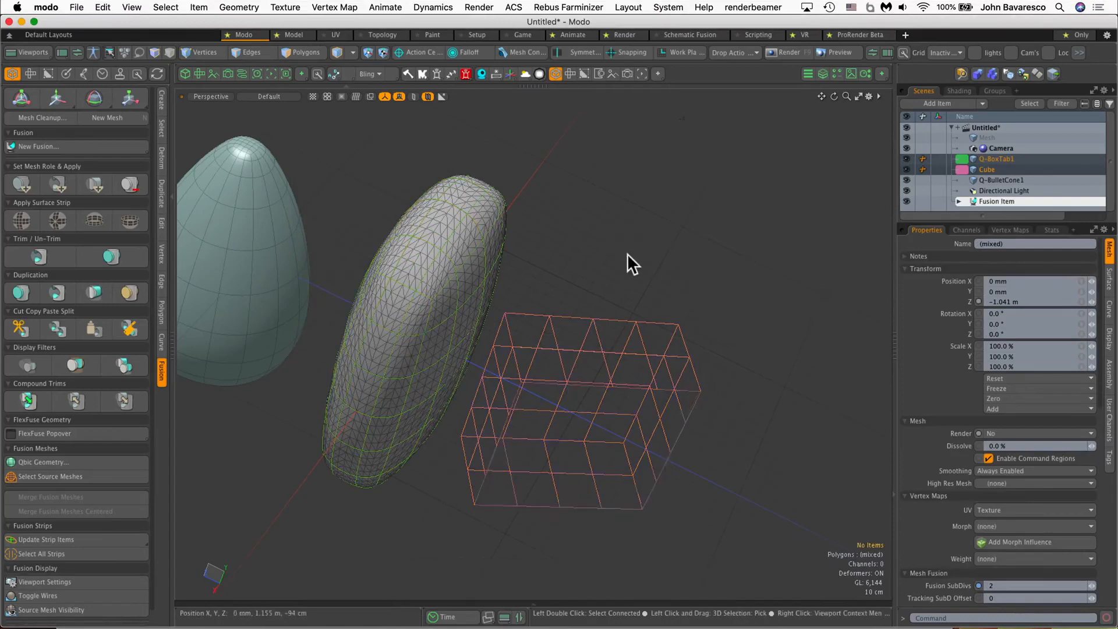
Slide the open subtractive cube into and partly out of the rounded box along Z, ending at about -63.2 cm
key("w")
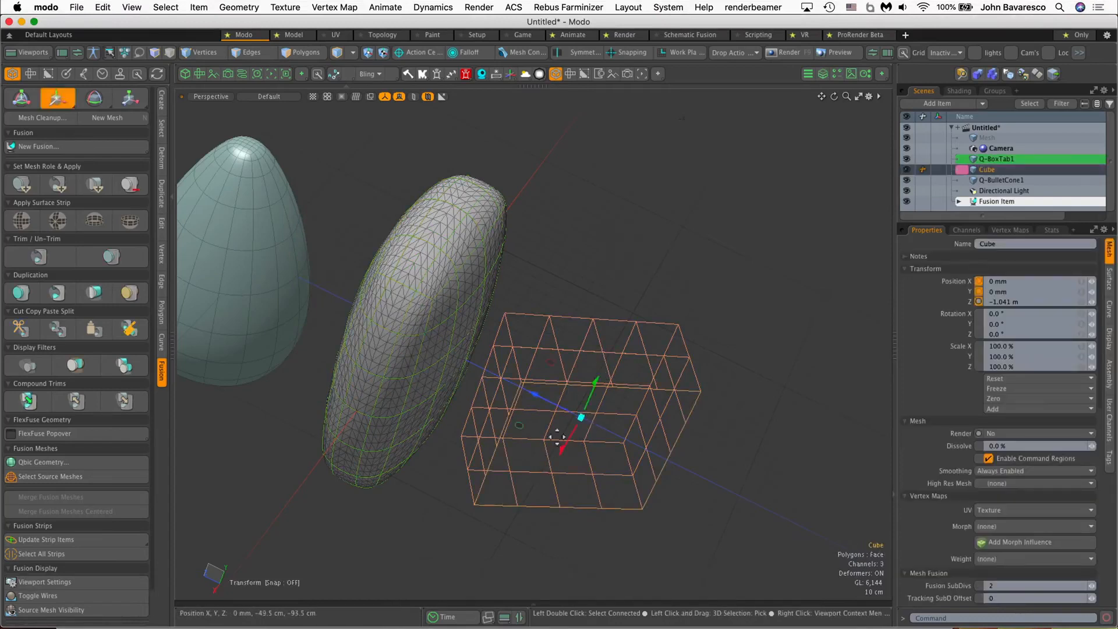
mouse_move(557, 403)
left_mouse_down()
mouse_move(506, 386)
mouse_move(544, 355)
mouse_move(549, 385)
left_mouse_up()
left_click_drag(549, 402, 444, 295, "alt")
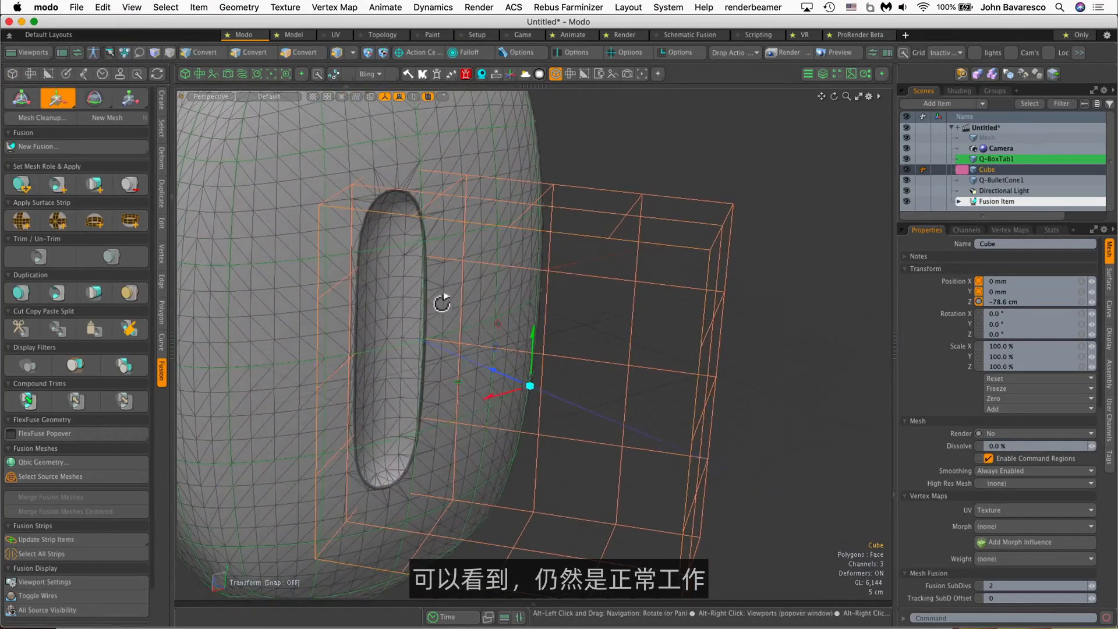
left_click_drag(530, 385, 463, 358)
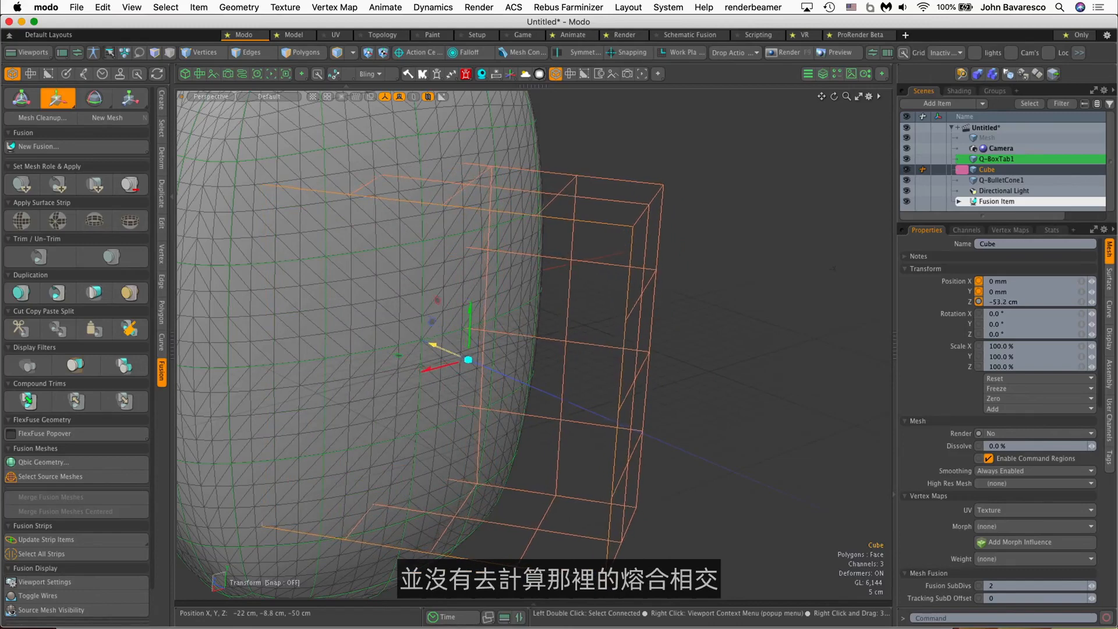
left_click_drag(472, 361, 429, 299)
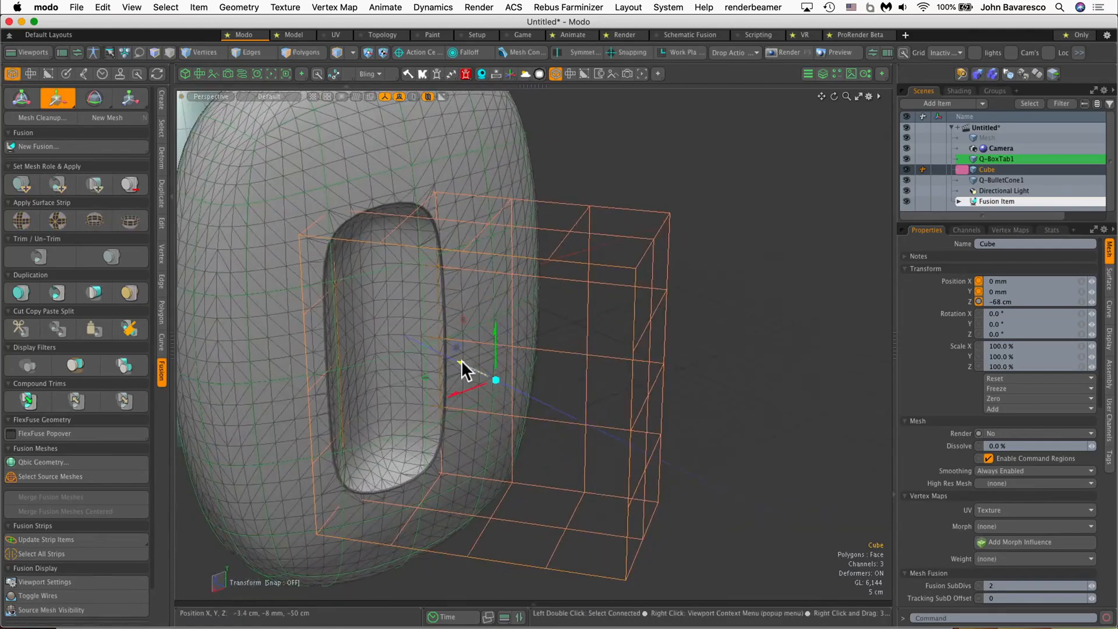
mouse_move(463, 369)
left_mouse_down()
mouse_move(472, 373)
mouse_move(452, 358)
left_mouse_up()
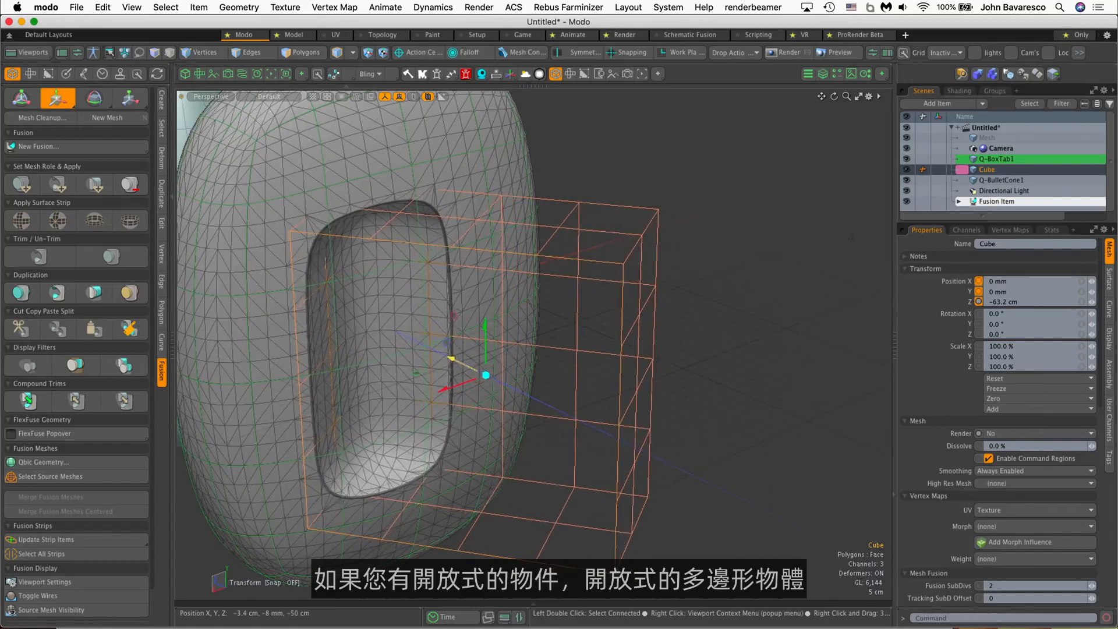
Pull the open cube back out of the rounded box to about -1.102 m in Z and clear its fusion role
left_click_drag(451, 358, 572, 415)
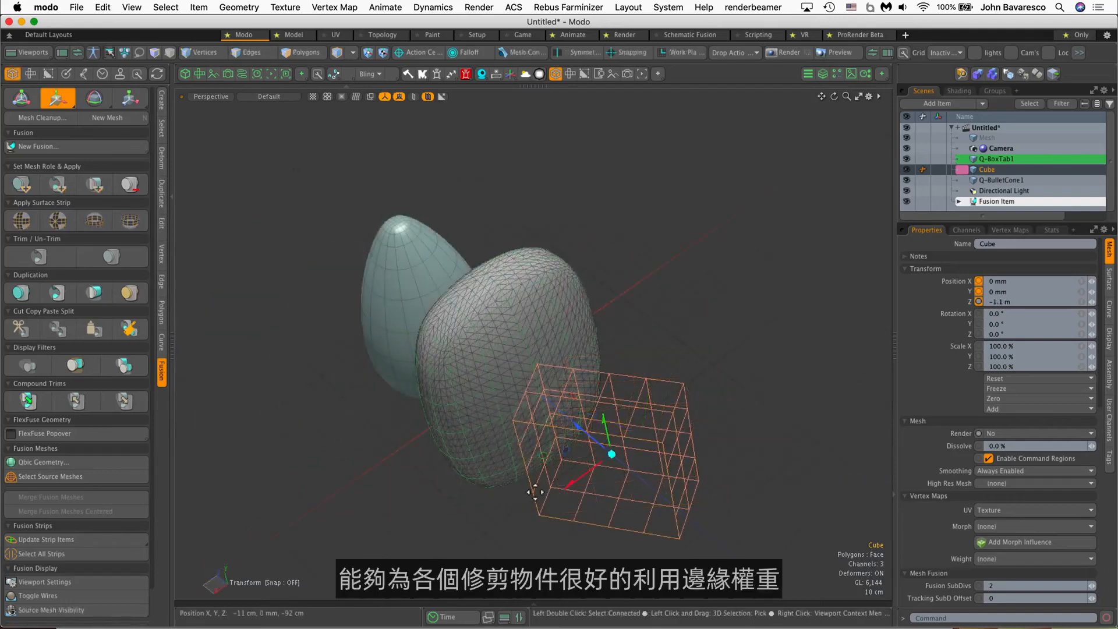
left_click_drag(557, 493, 621, 441, "ctrl+alt")
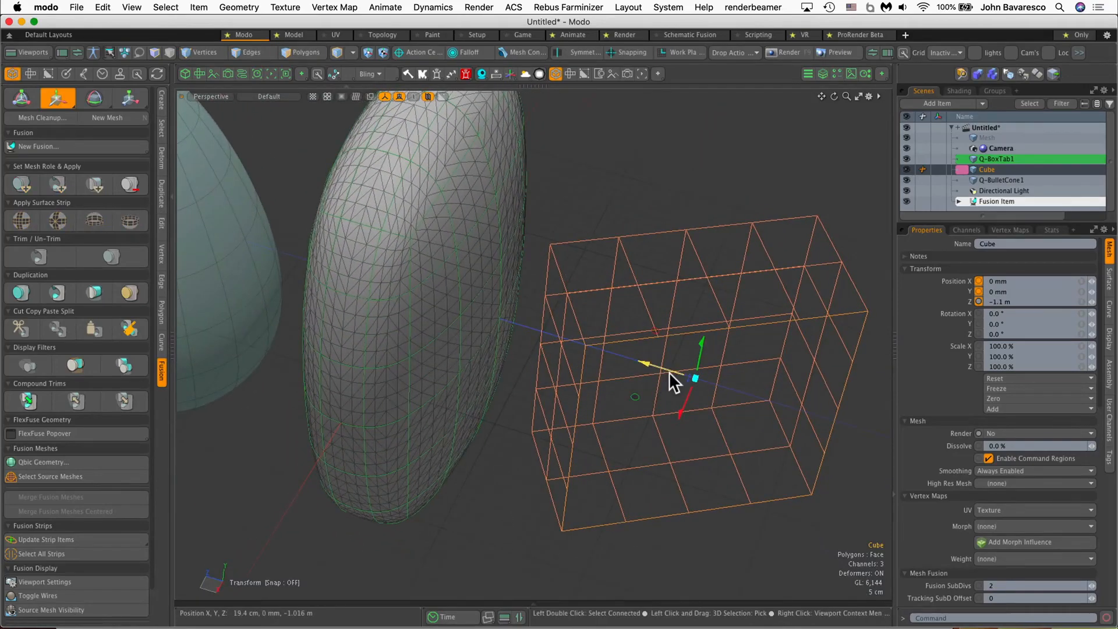
left_click_drag(669, 373, 669, 374)
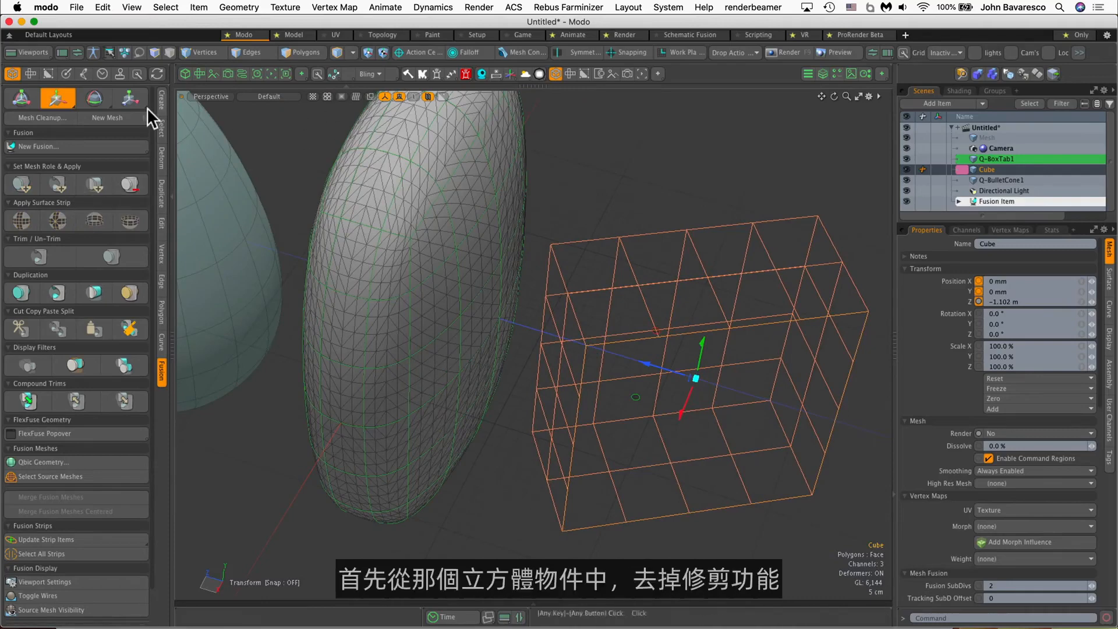
left_click(124, 182)
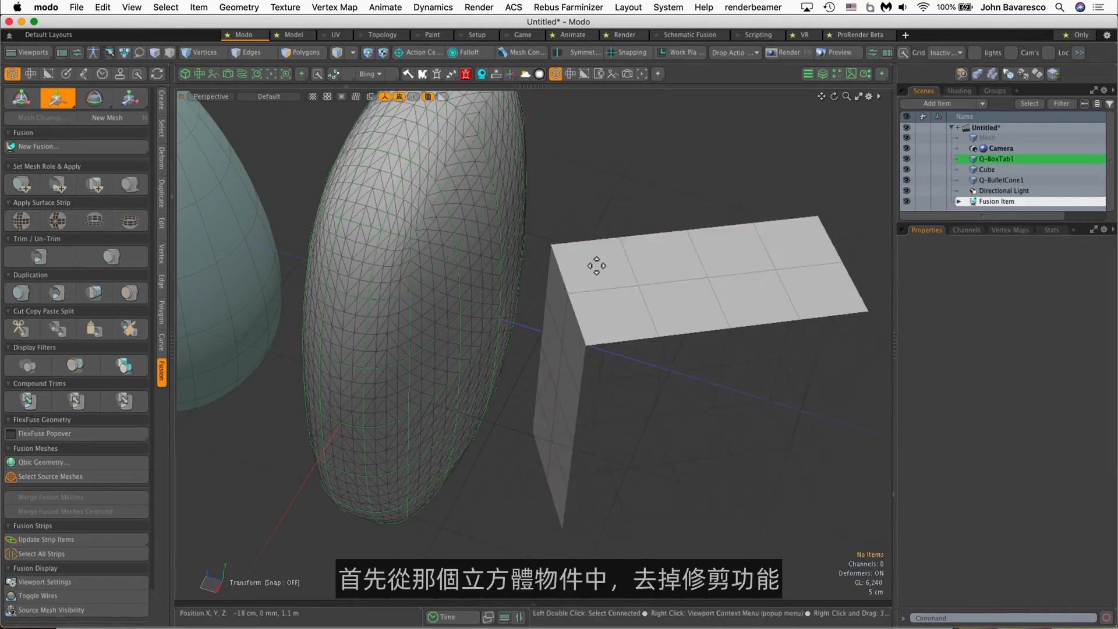
Convert the Cube item's polygons to Catmull-Clark subdivision surfaces
key("shift+Tab")
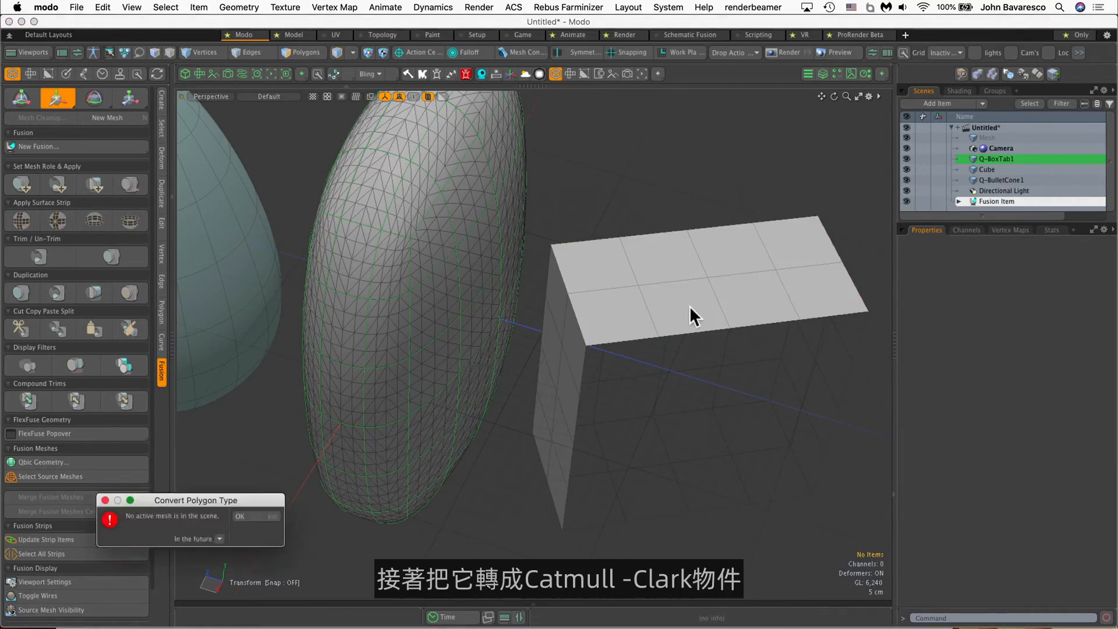
left_click(254, 517)
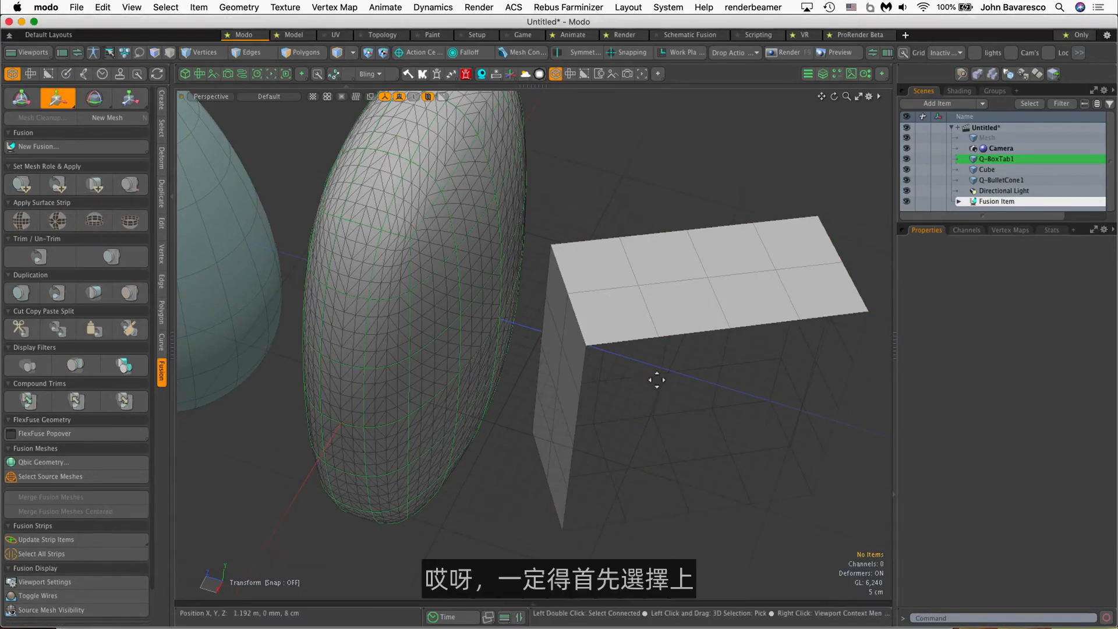
left_click(998, 170)
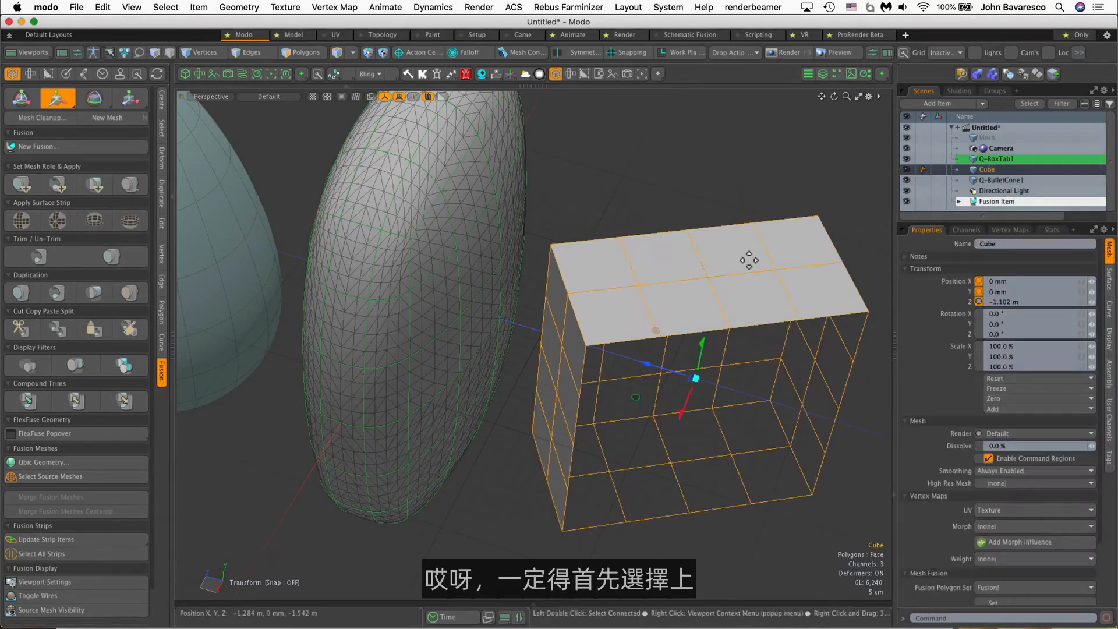
key("shift+Tab")
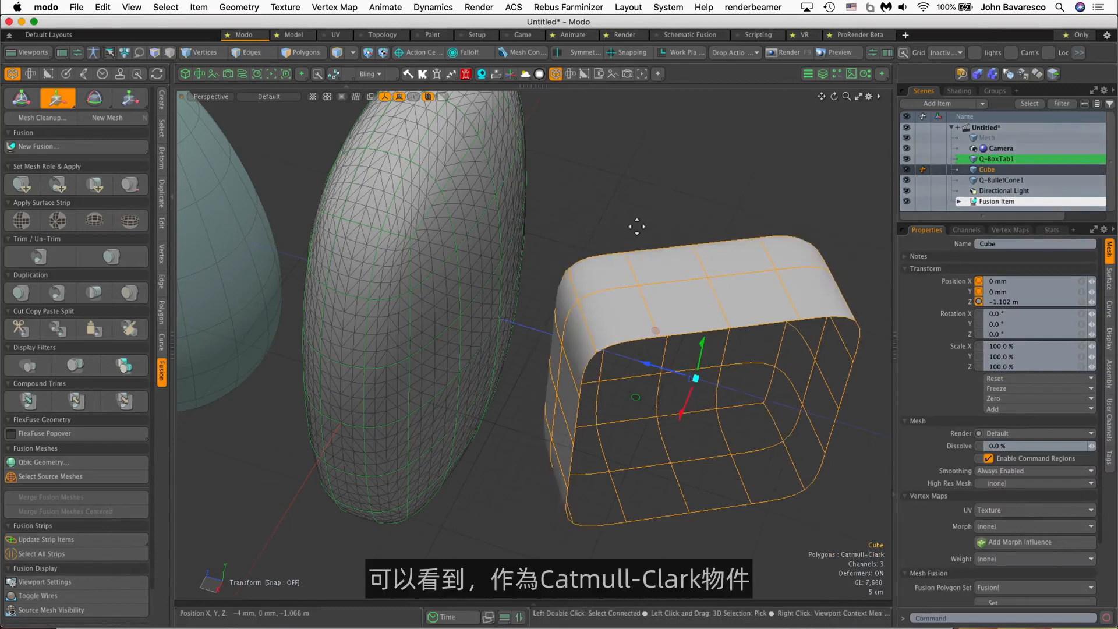
key("space")
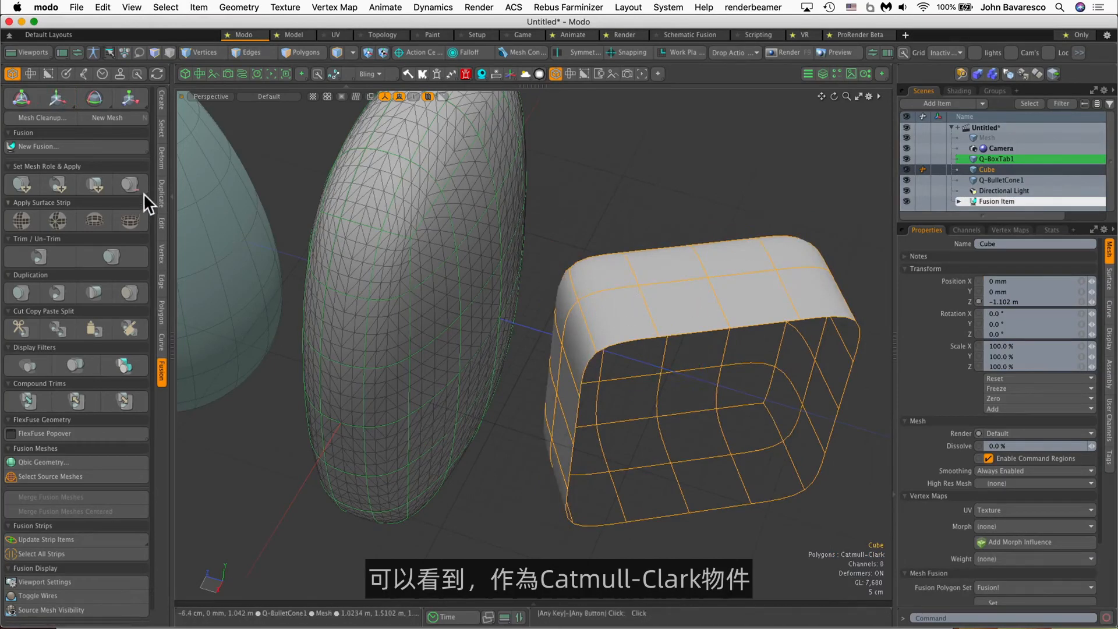
Apply the subtraction role to the Catmull-Clark cube against the rounded box, and leave only the cube selected
left_click(473, 250, "shift")
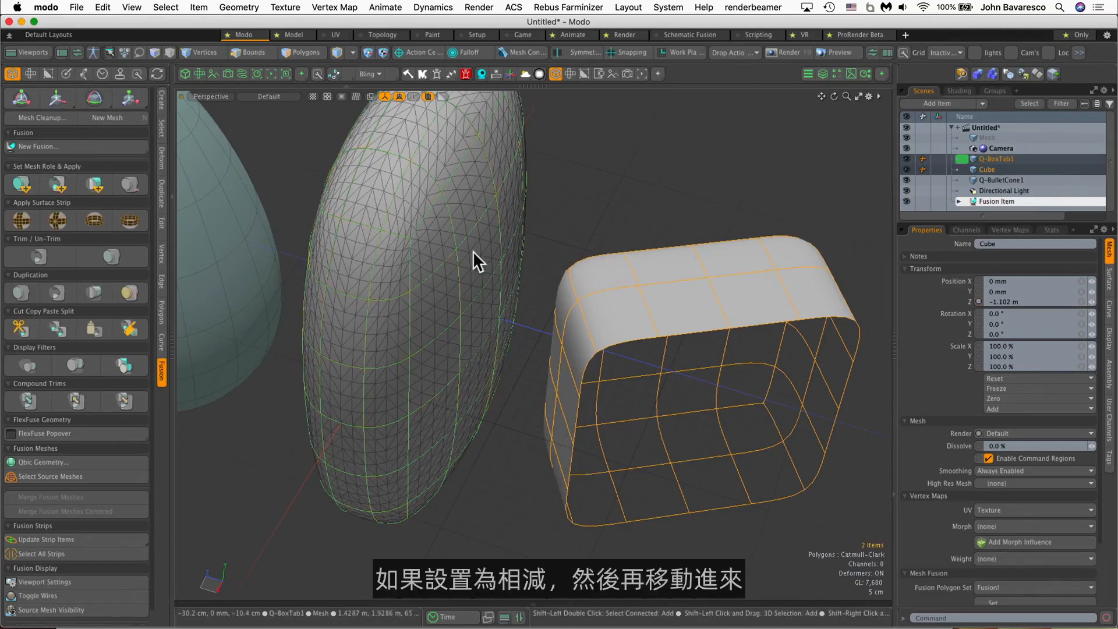
left_click(60, 183)
left_click(672, 187)
left_click(669, 295)
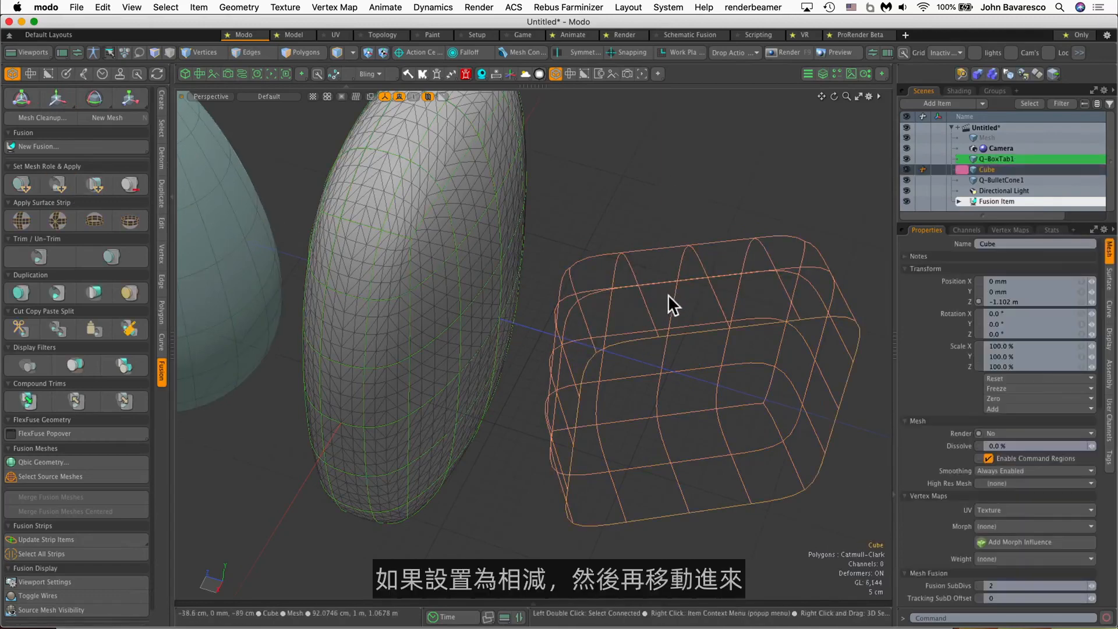
Slide the Catmull-Clark cube into the rounded box and back out to about -1.036 m in Z, and clear its fusion role
key("y")
left_click_drag(672, 371, 579, 349)
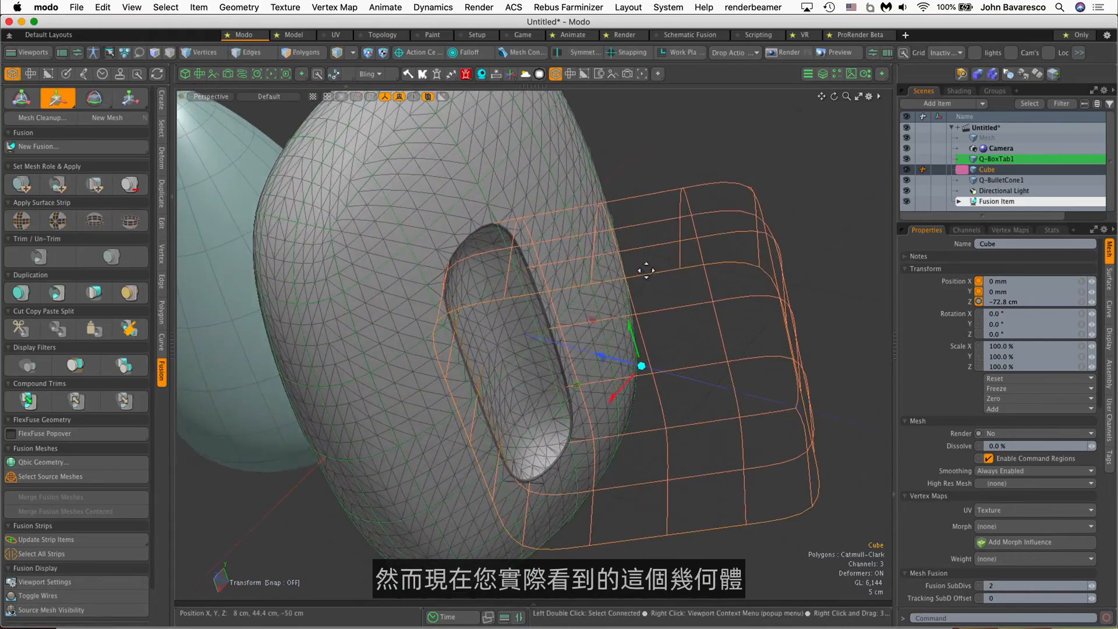
left_click_drag(599, 309, 604, 475, "alt")
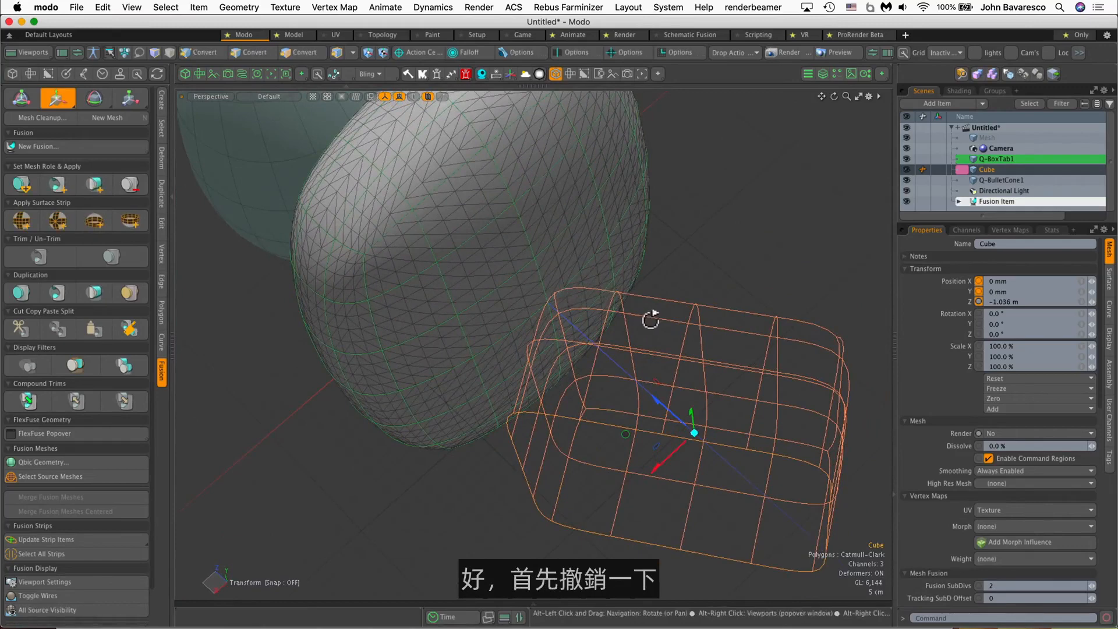
left_click(132, 181)
Select the three runs of edges that meet at the cube's corner nearest the rounded box
left_click_drag(670, 315, 569, 444, "alt")
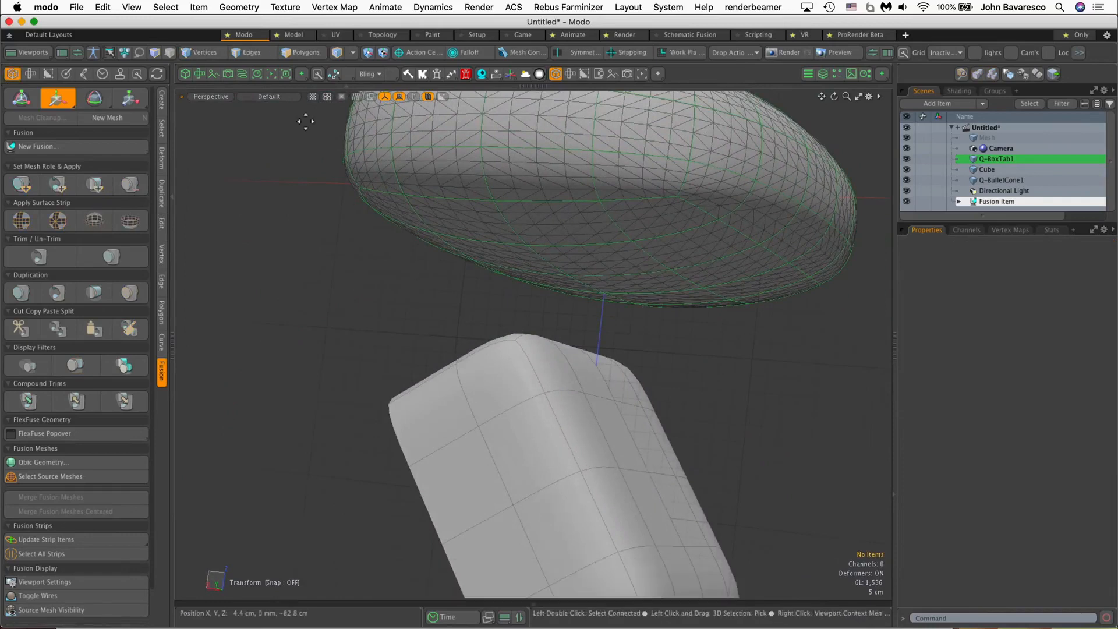
left_click(648, 266)
key("2")
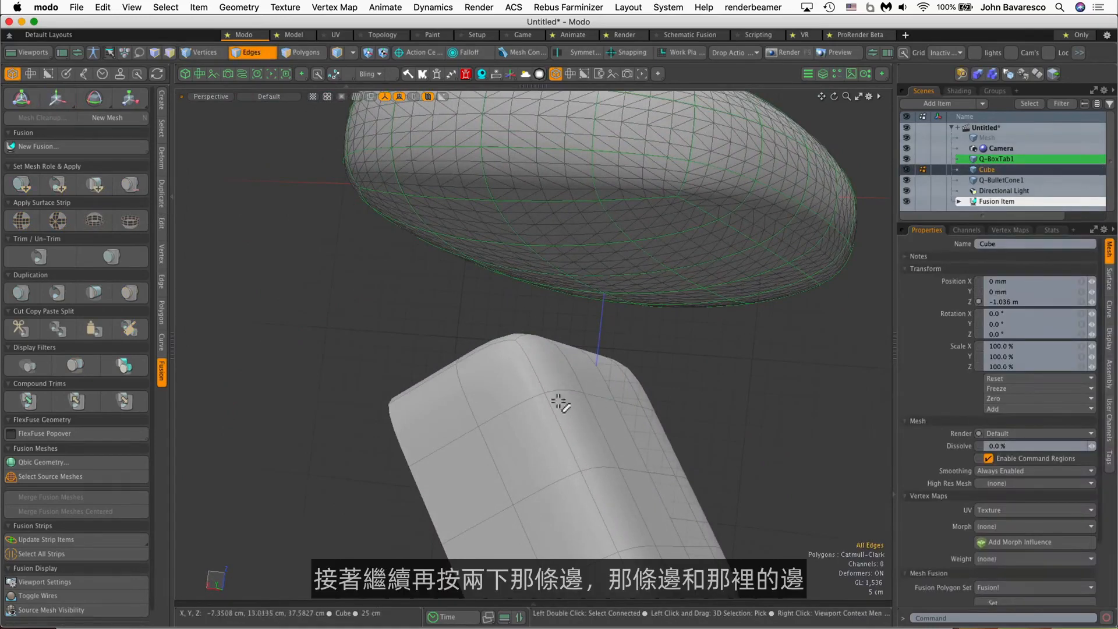
double_click(505, 348, "shift")
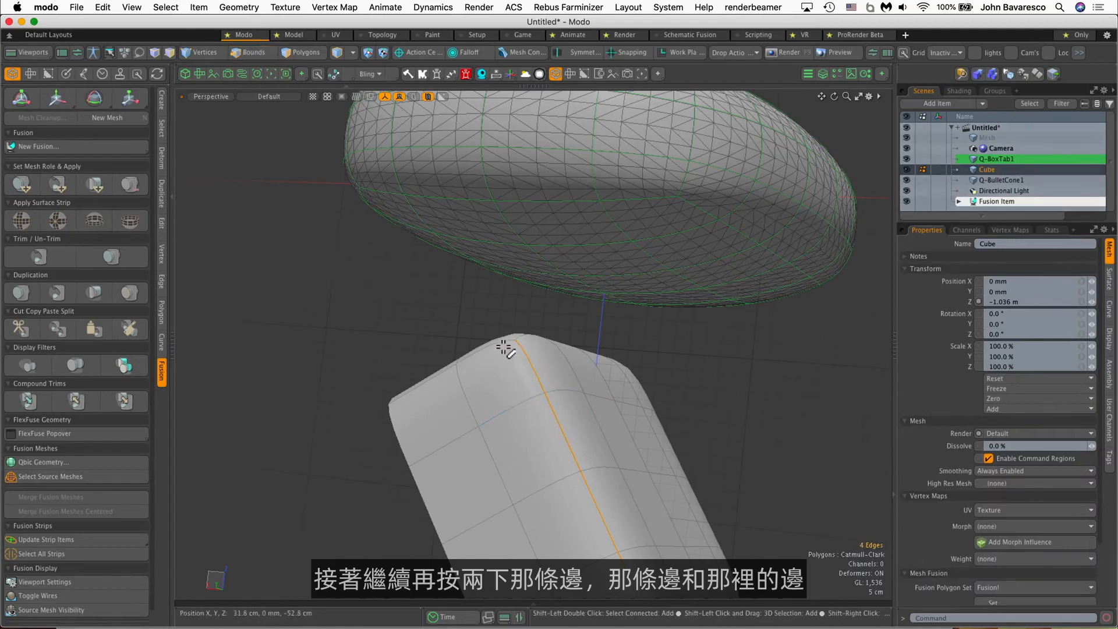
double_click(582, 350, "shift")
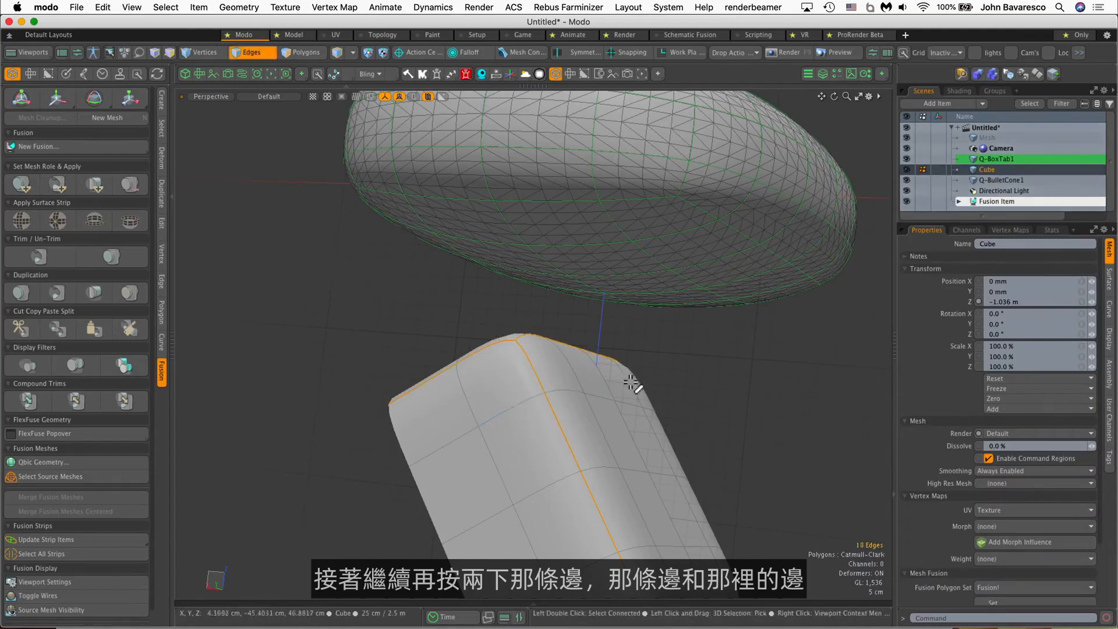
scroll(629, 429, "down", 5)
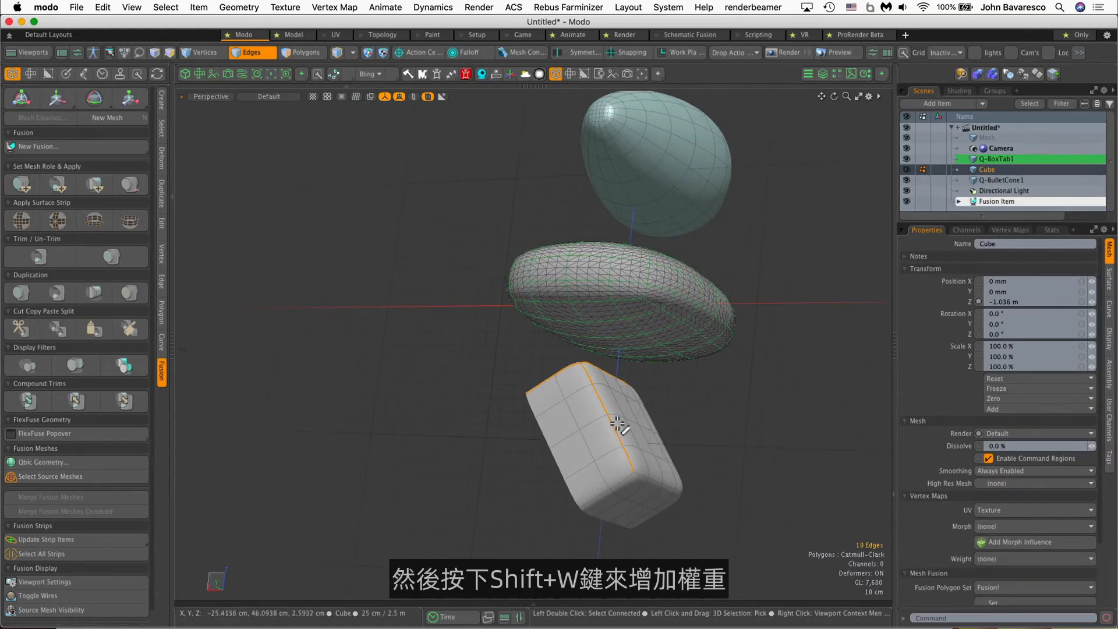
Apply a 20% weight to the selected cube edges with the Vertex Map Weight tool
key("shift+w")
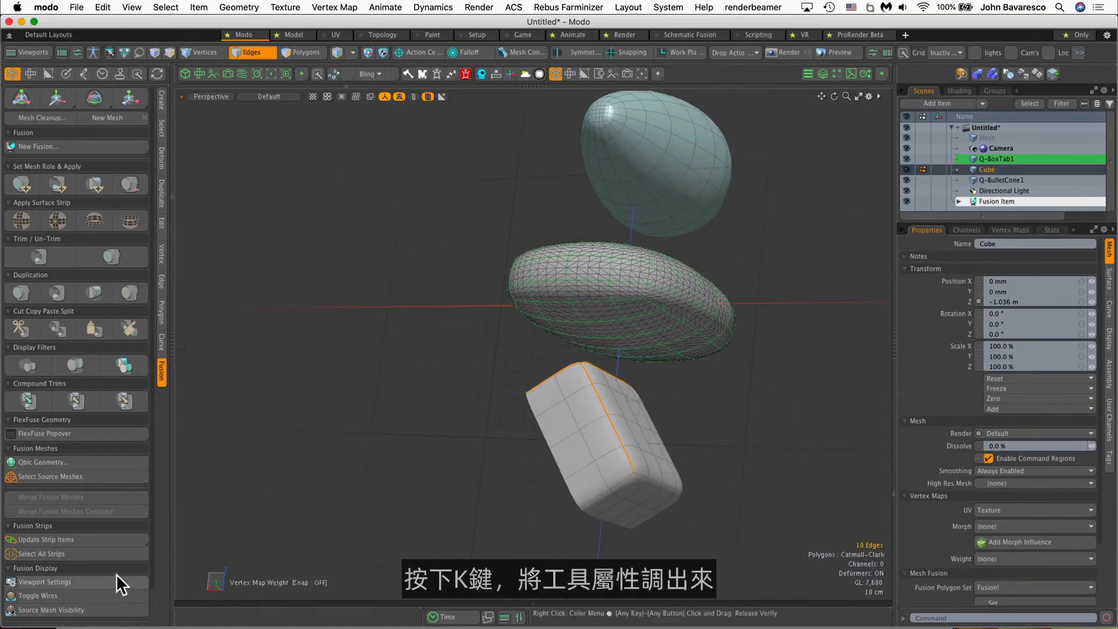
key("k")
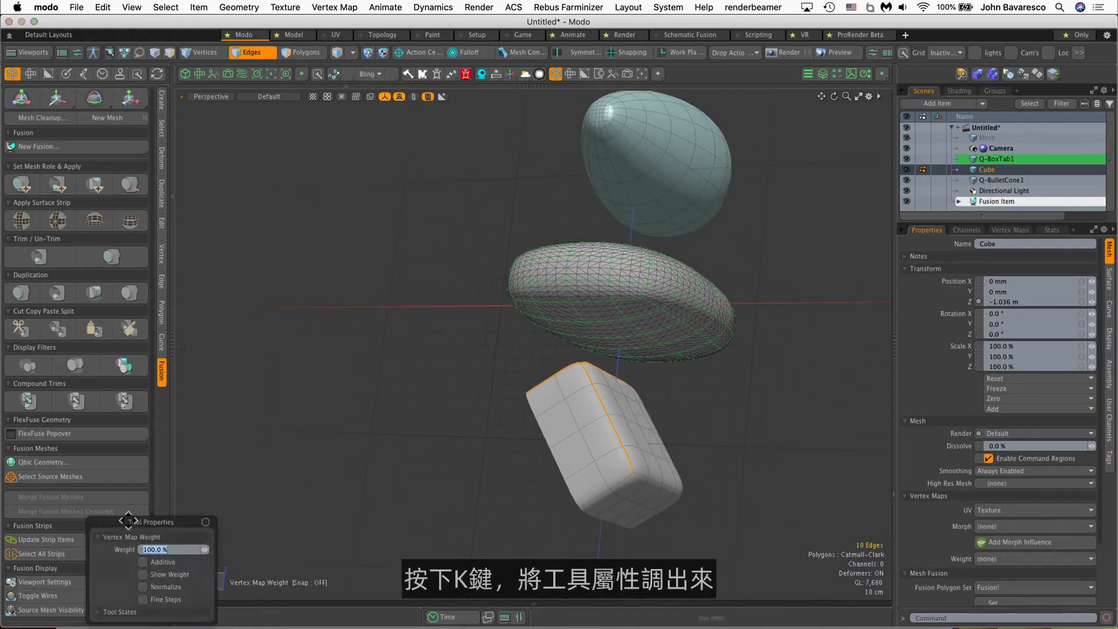
left_click_drag(134, 522, 295, 317)
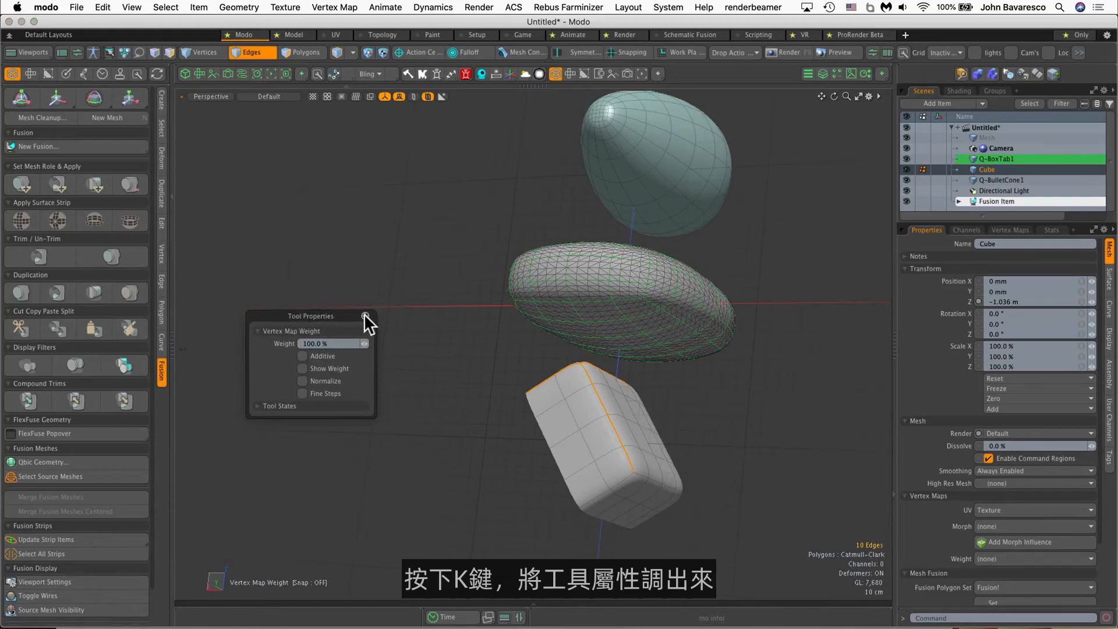
left_click(347, 343)
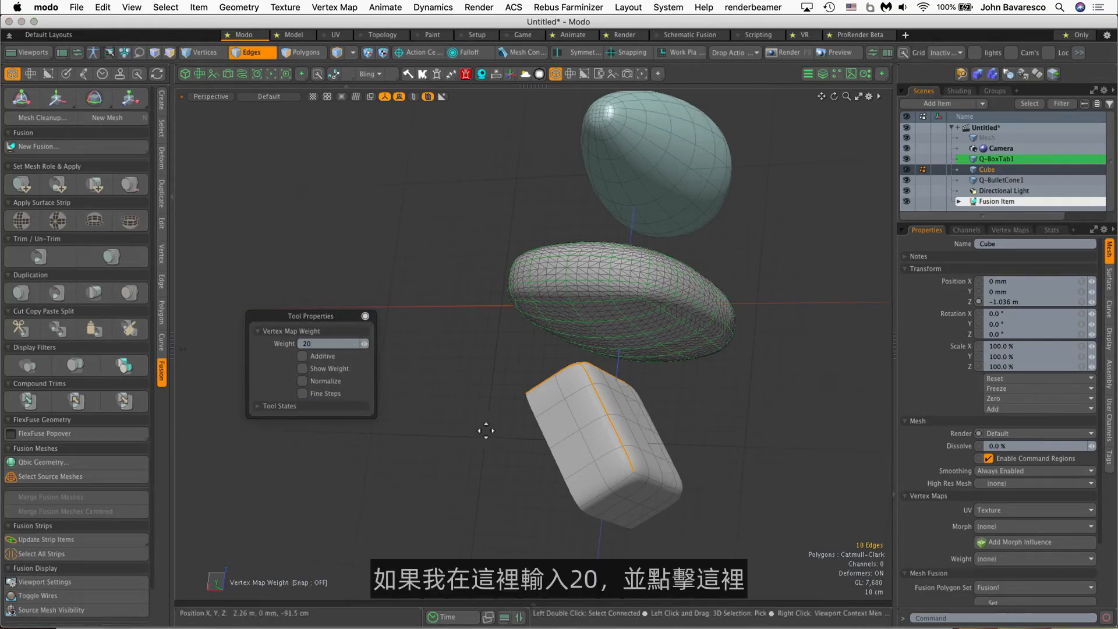
left_click(584, 409)
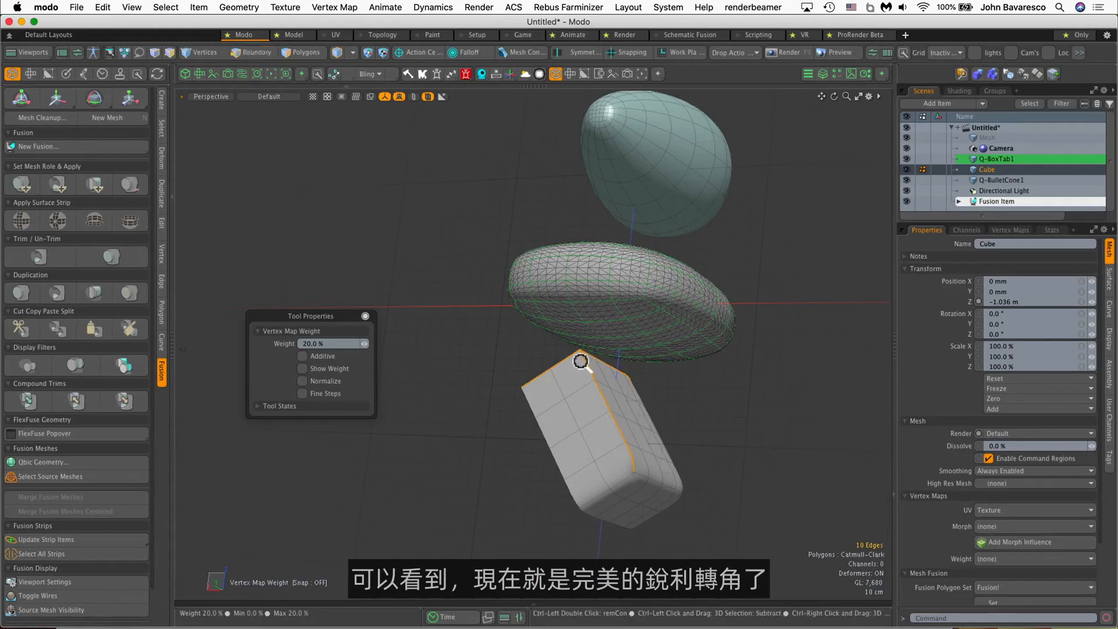
Raise the weight of the selected cube edges to 80%, close the tool properties and clear the edge selection
left_click_drag(586, 365, 594, 322, "ctrl+alt")
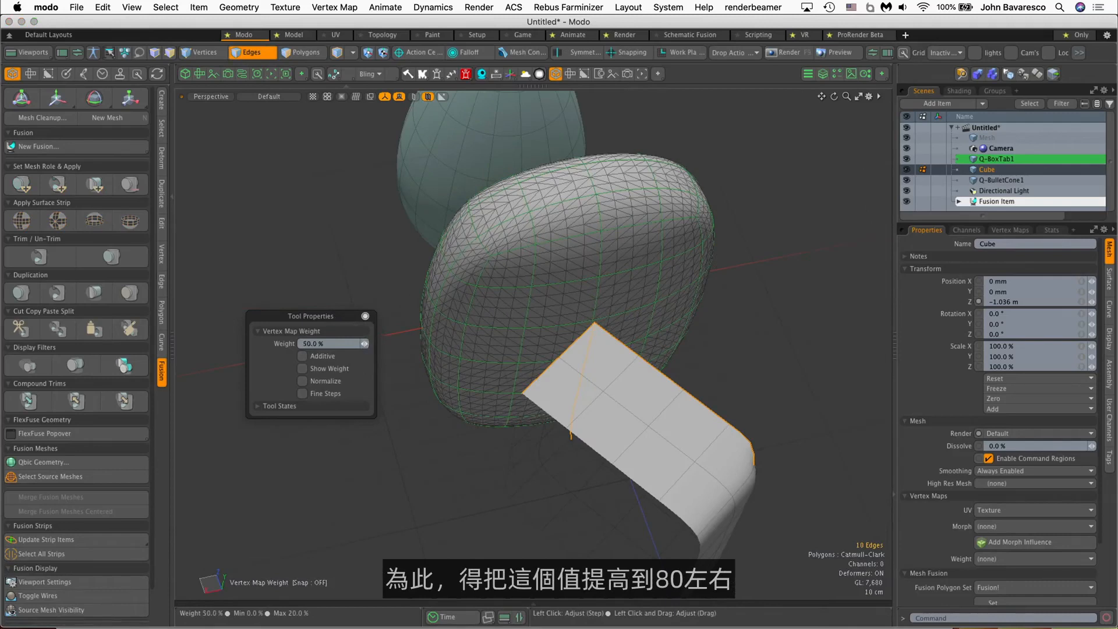
left_click_drag(364, 344, 382, 343)
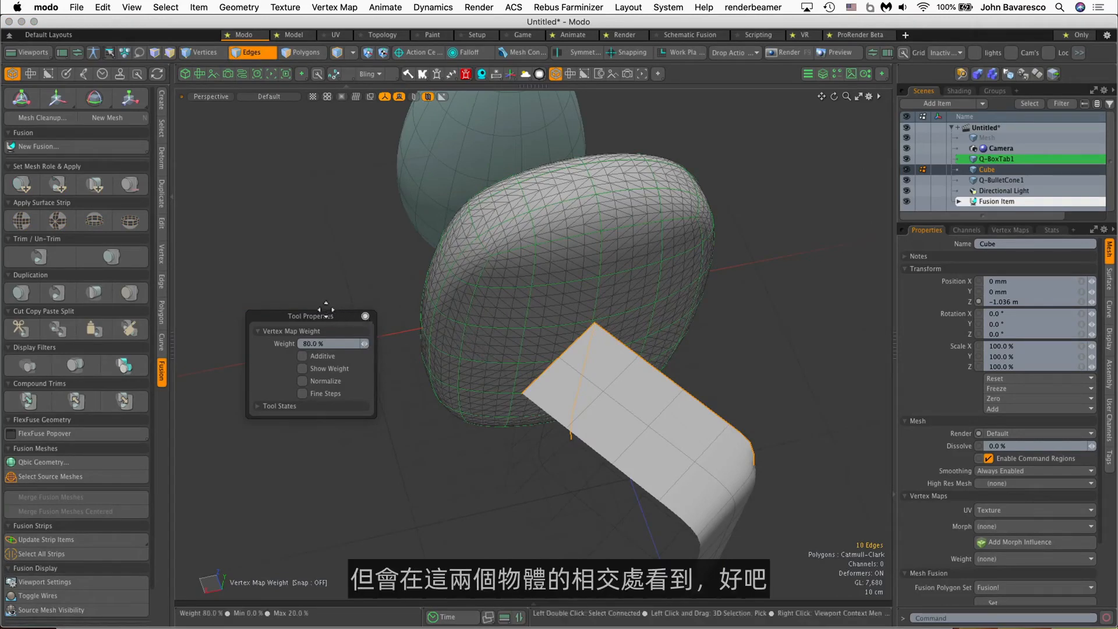
left_click_drag(364, 318, 309, 337)
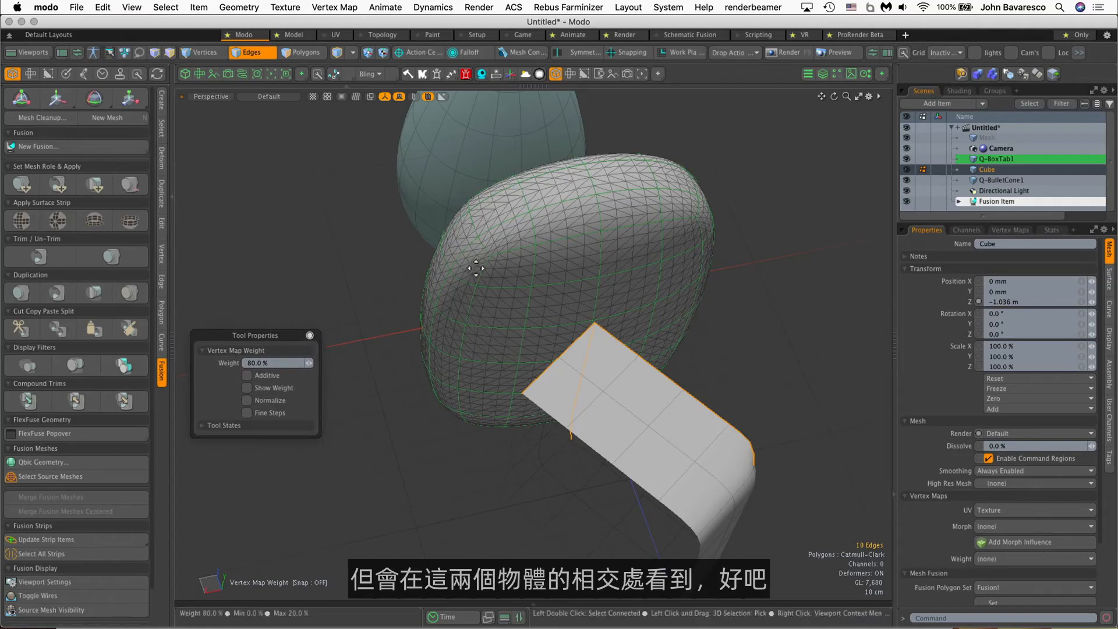
left_click(309, 336)
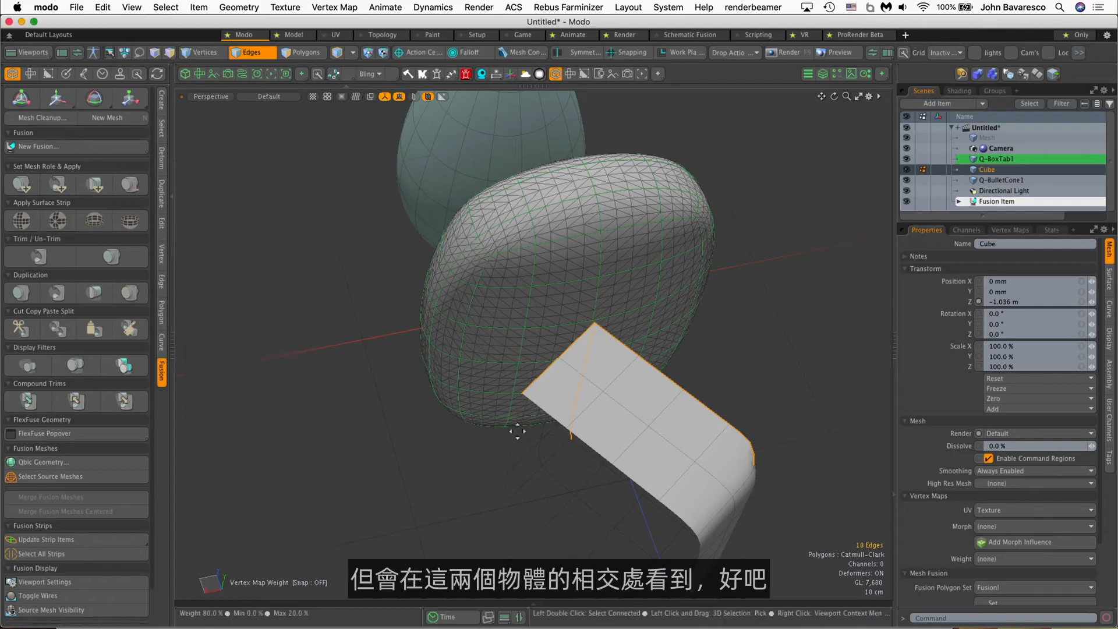
left_click(290, 340)
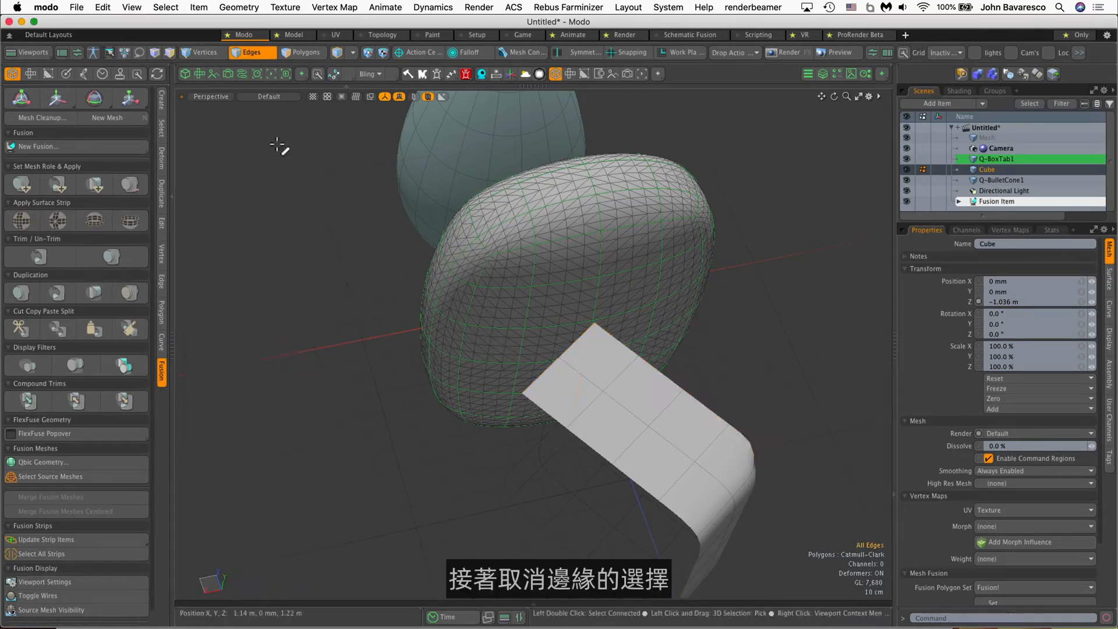
Leave edge selection, apply the weighted cube to the rounded box as a fusion subtraction, and select only the cube
left_click(246, 51)
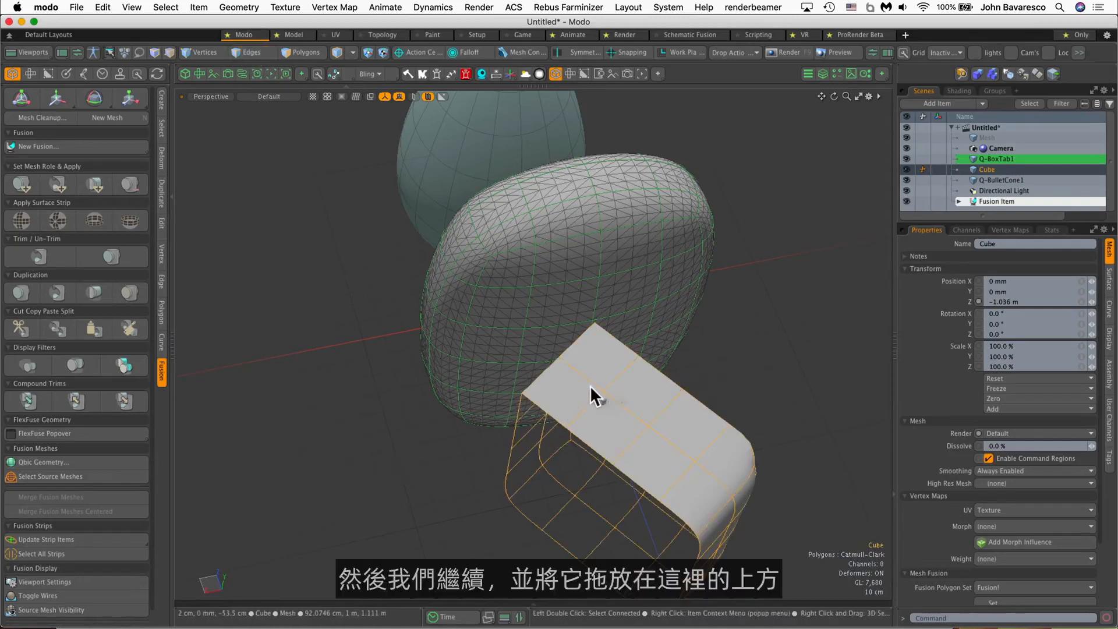
left_click_drag(592, 390, 547, 290)
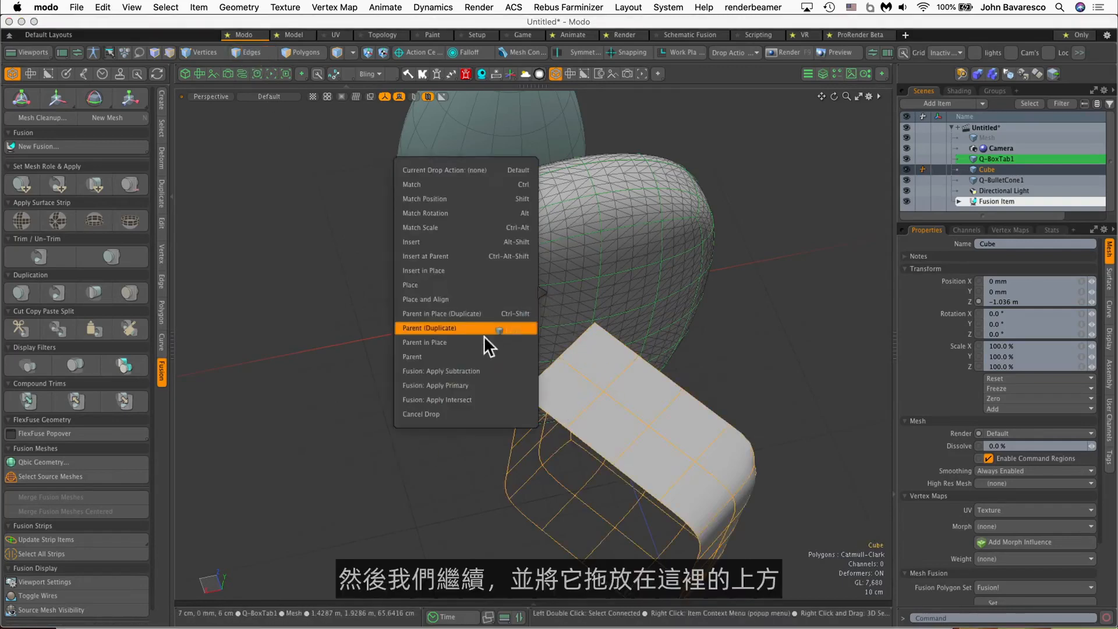
left_click(479, 365)
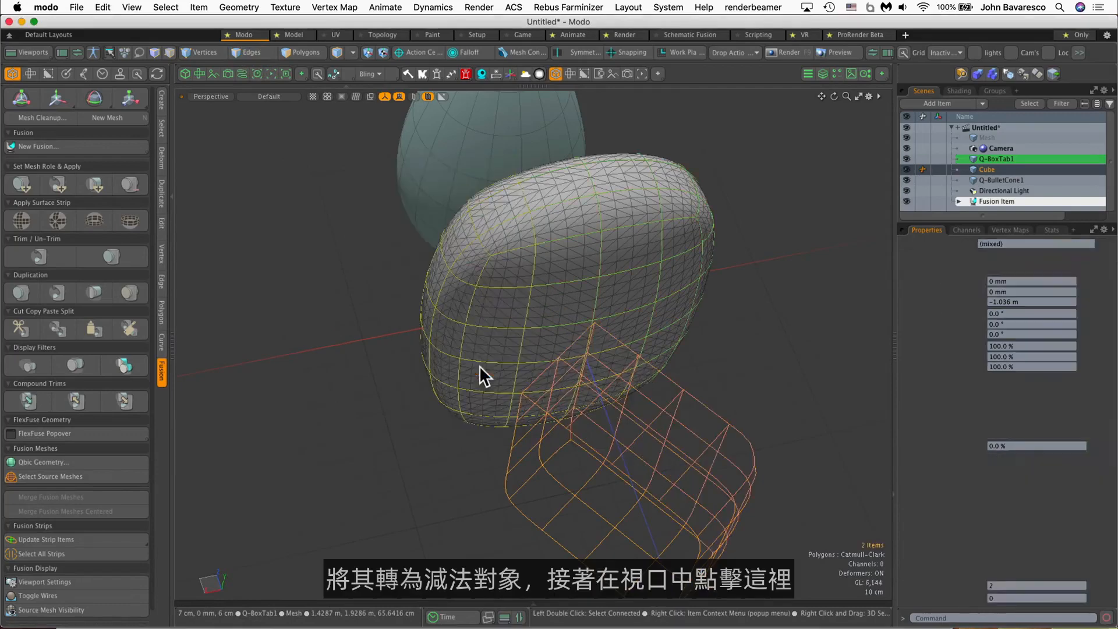
left_click(759, 375)
left_click(691, 428)
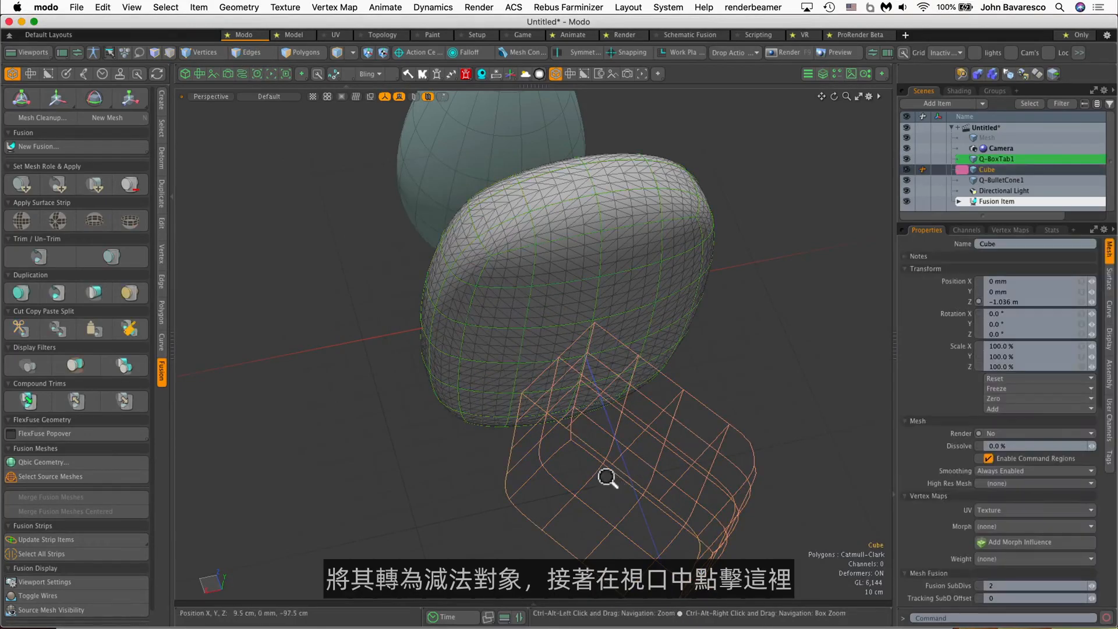
Move the subtractive cube into the side of the rounded box
left_click_drag(606, 477, 641, 364, "alt")
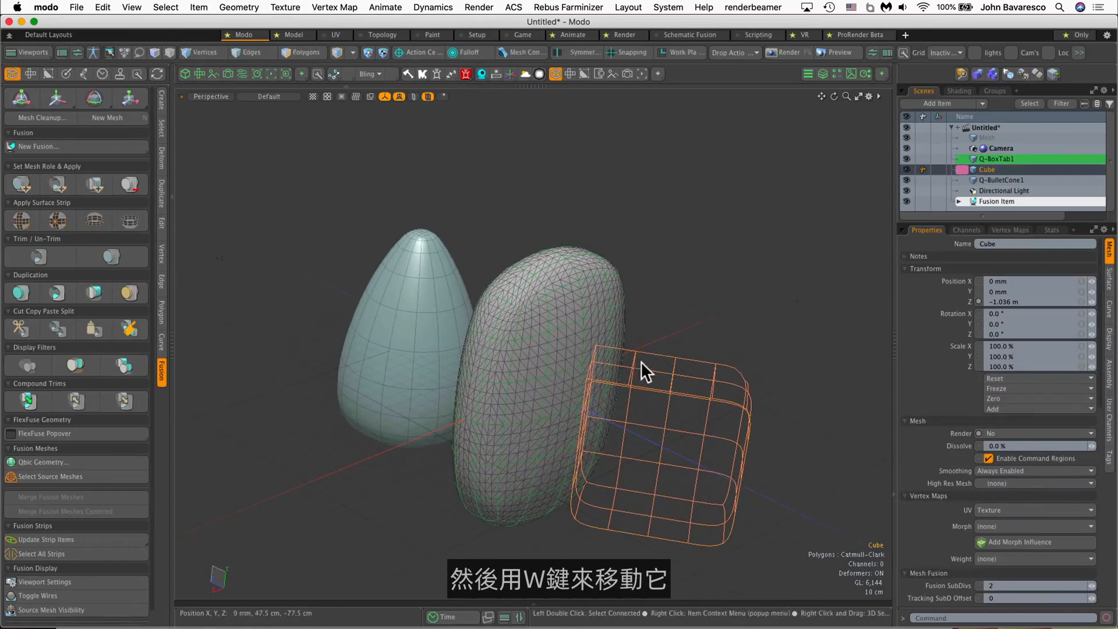
key("w")
left_click_drag(642, 442, 499, 264)
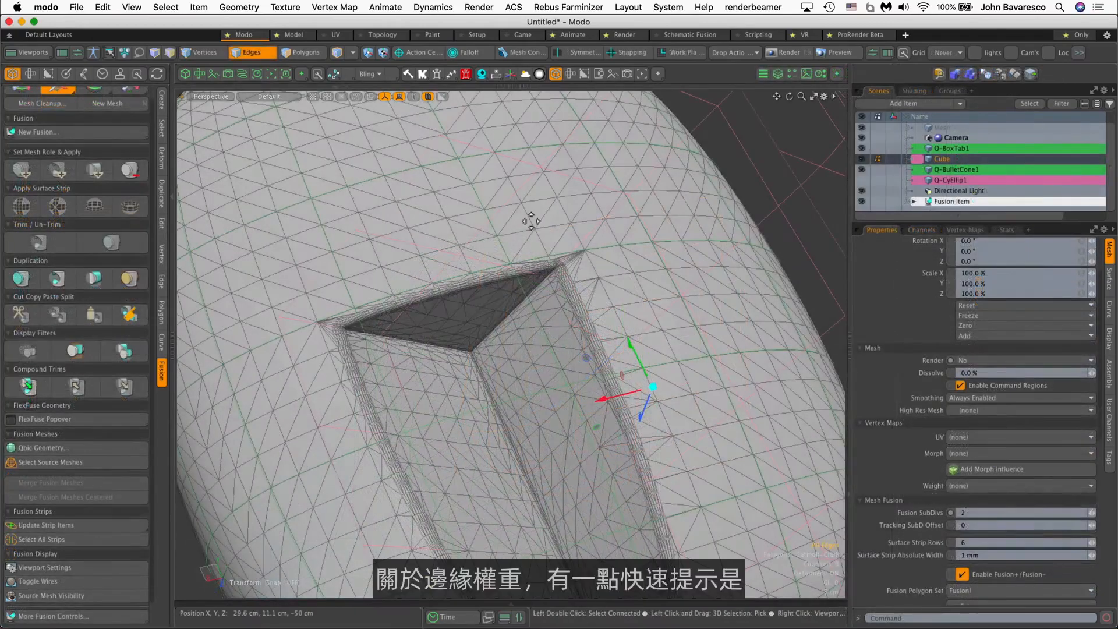
Switch the Fusion Item's Edge Weights option off and back on while inspecting the trimmed corner
left_click_drag(703, 287, 618, 256, "alt")
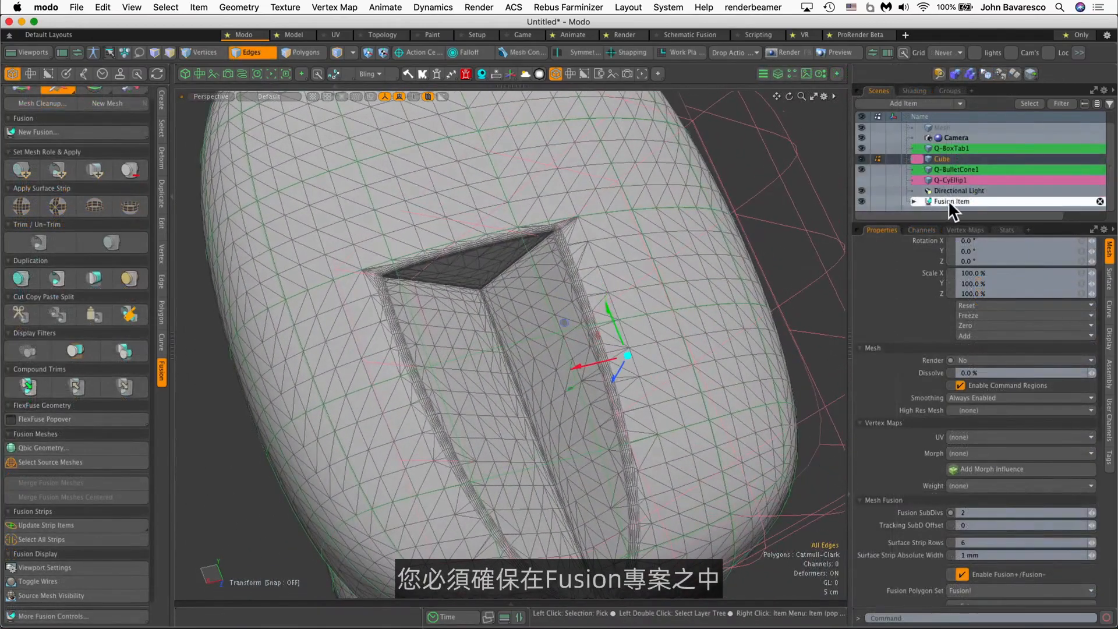
left_click(948, 201)
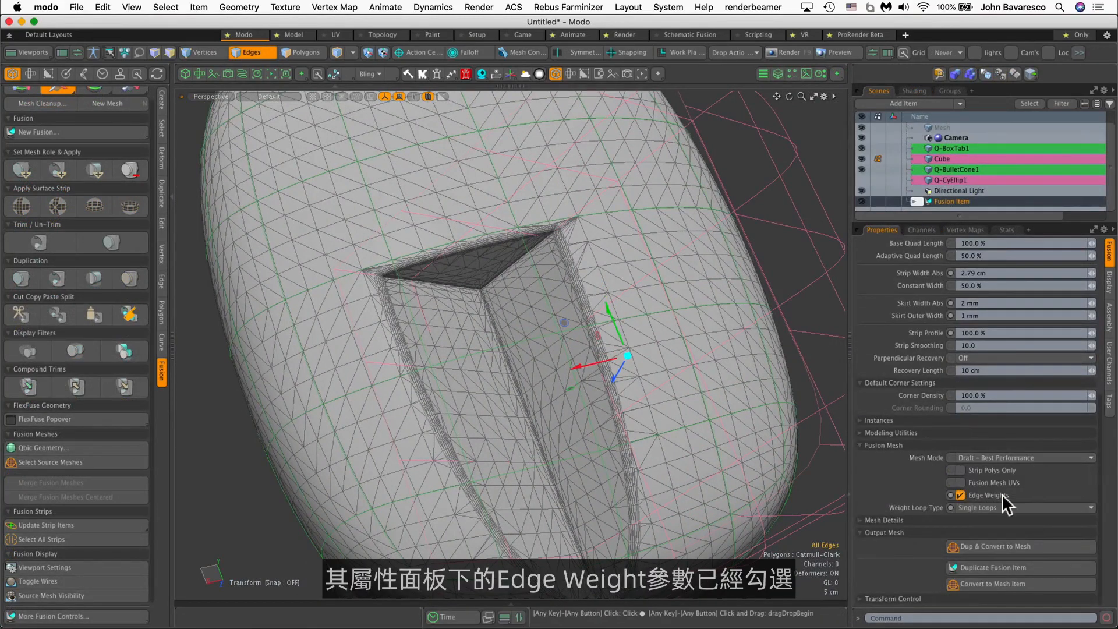
left_click(960, 495)
left_click(960, 495)
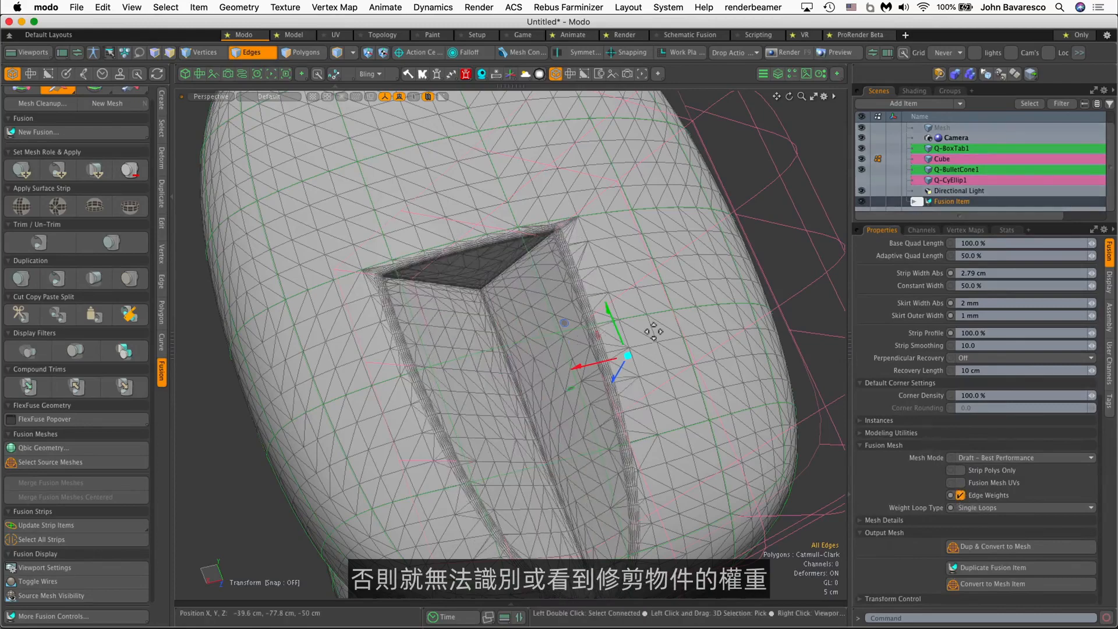
left_click_drag(600, 322, 758, 247, "alt")
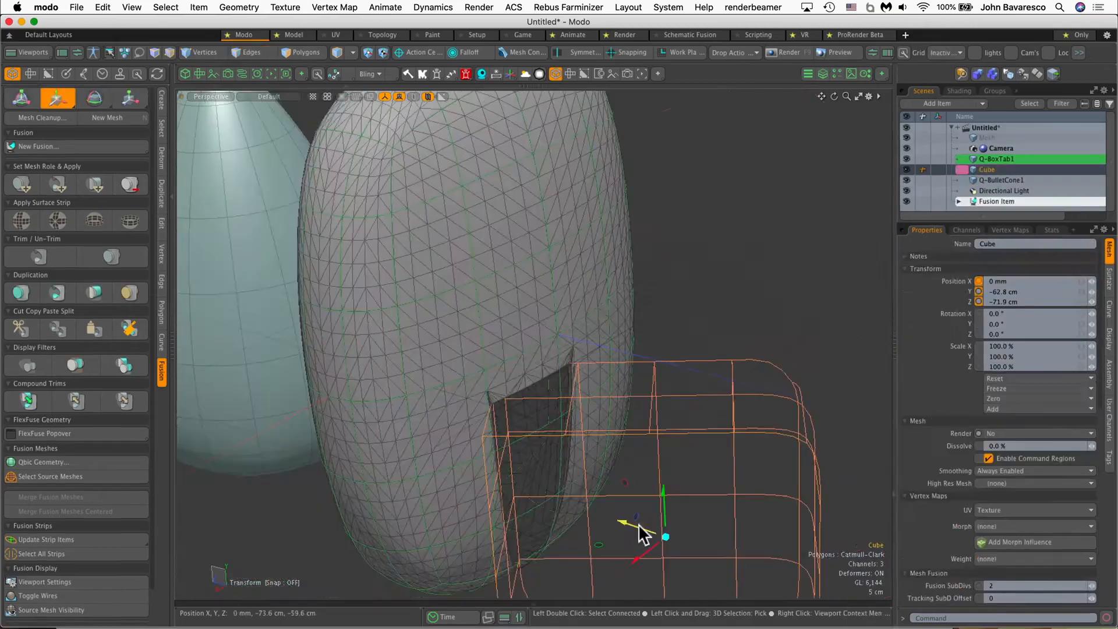
Nudge the cube along the rounded box's lower edge to about -63.1 cm in Y and -71.1 cm in Z
left_click_drag(639, 525, 542, 355)
left_click_drag(493, 436, 580, 376, "ctrl+alt")
mouse_move(579, 375)
left_mouse_down("alt")
mouse_move(572, 335)
mouse_move(498, 339)
mouse_move(509, 452)
mouse_move(554, 431)
mouse_move(552, 474)
mouse_move(595, 372)
left_mouse_up("alt")
left_click_drag(594, 372, 516, 405, "alt")
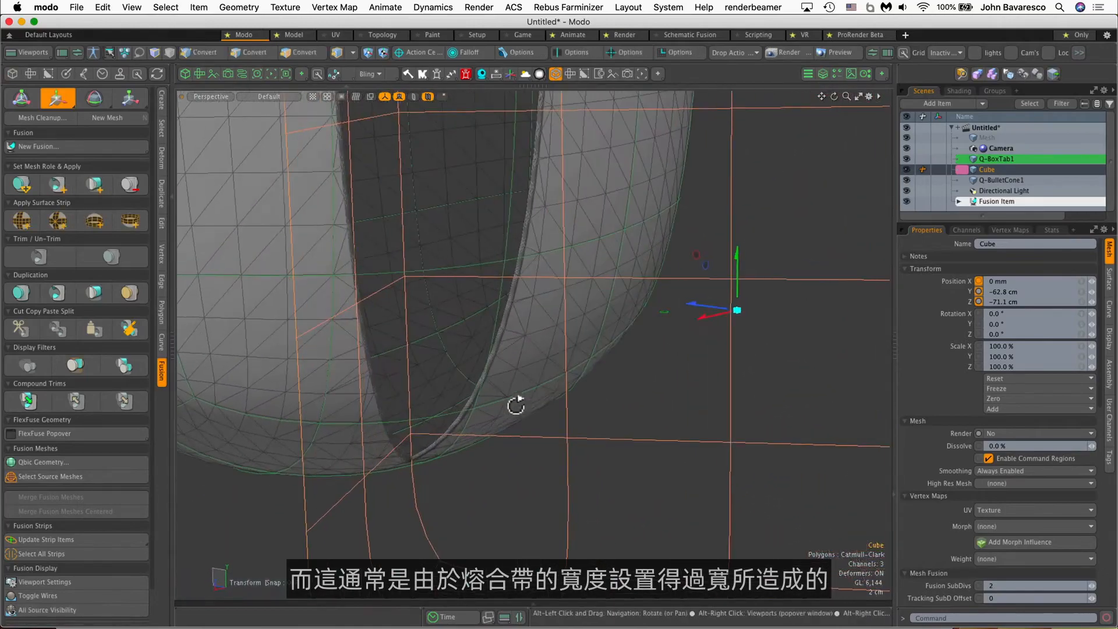
left_click_drag(701, 305, 701, 305)
left_click_drag(736, 262, 736, 266)
left_click_drag(621, 322, 625, 300, "ctrl+alt")
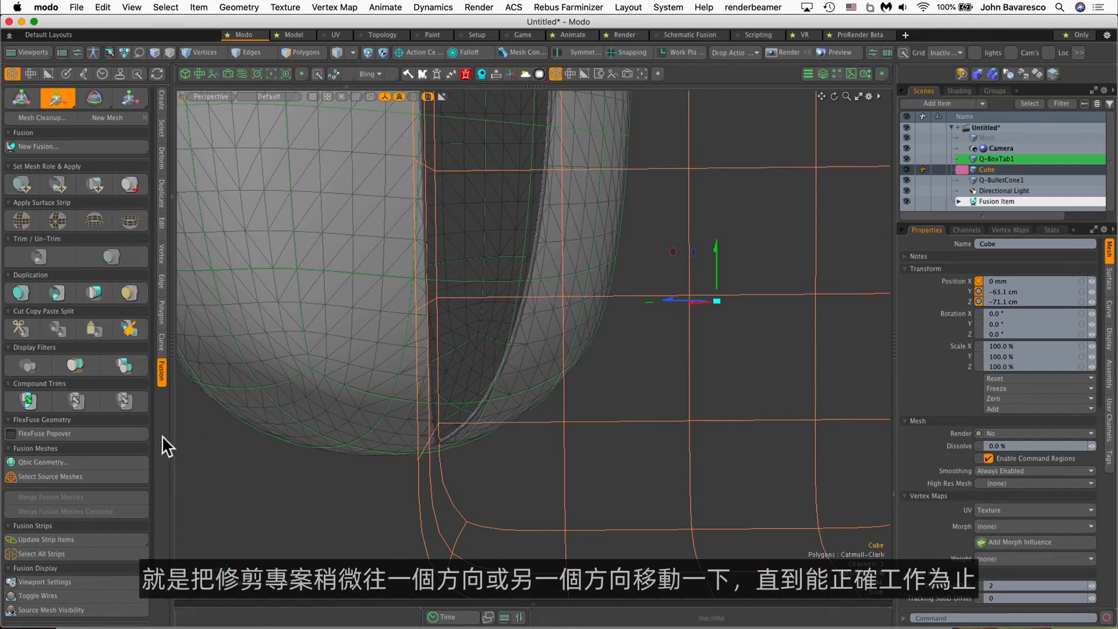
Update the fusion strip items and hide the cube
left_click(107, 538)
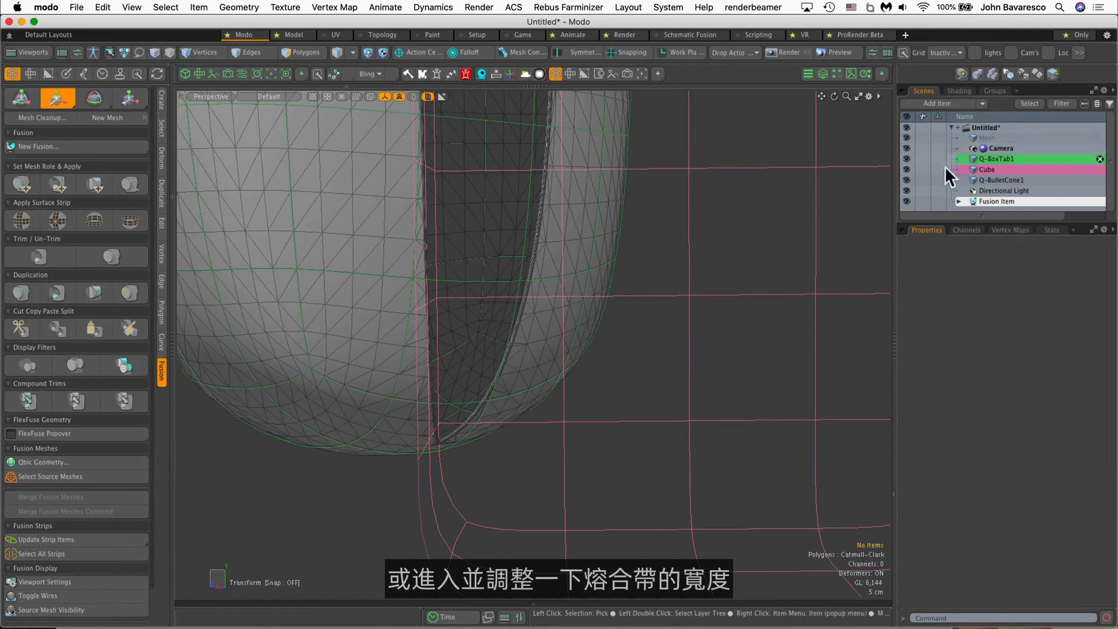
left_click(907, 169)
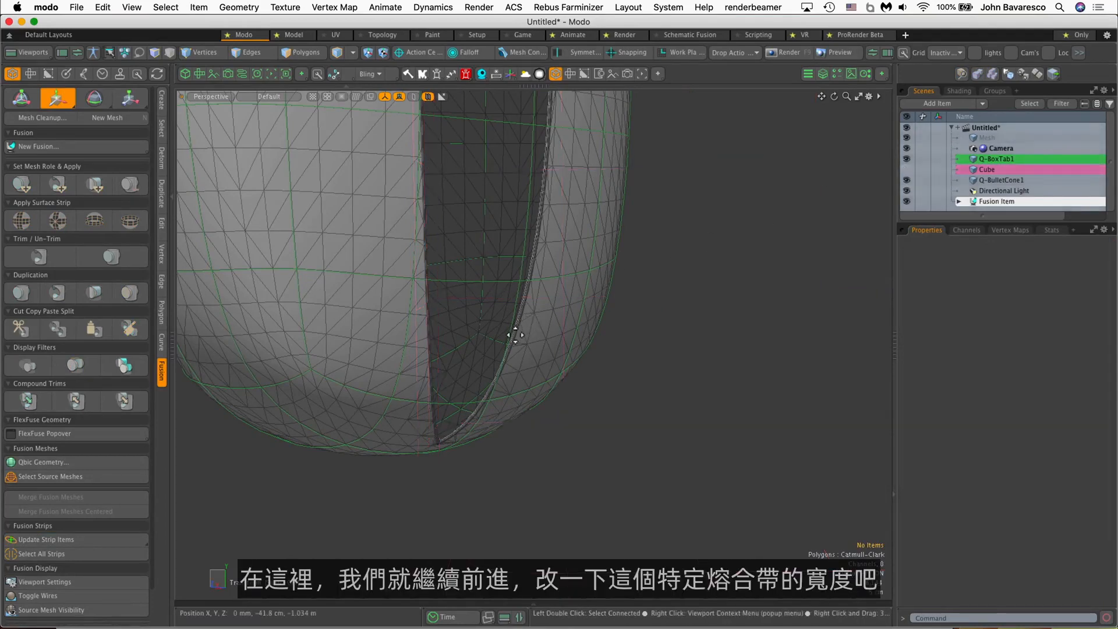
Set the width of the fusion strip along the cube's cut to 3 mm with the Fusion Strips channel haul tool
left_click(515, 332)
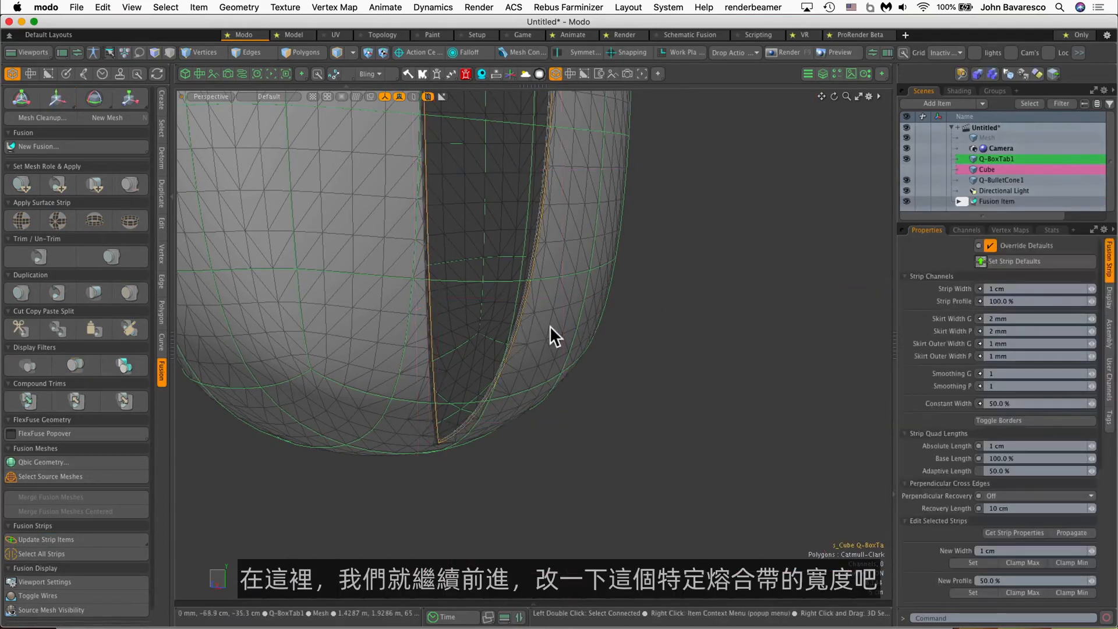
right_click(433, 380)
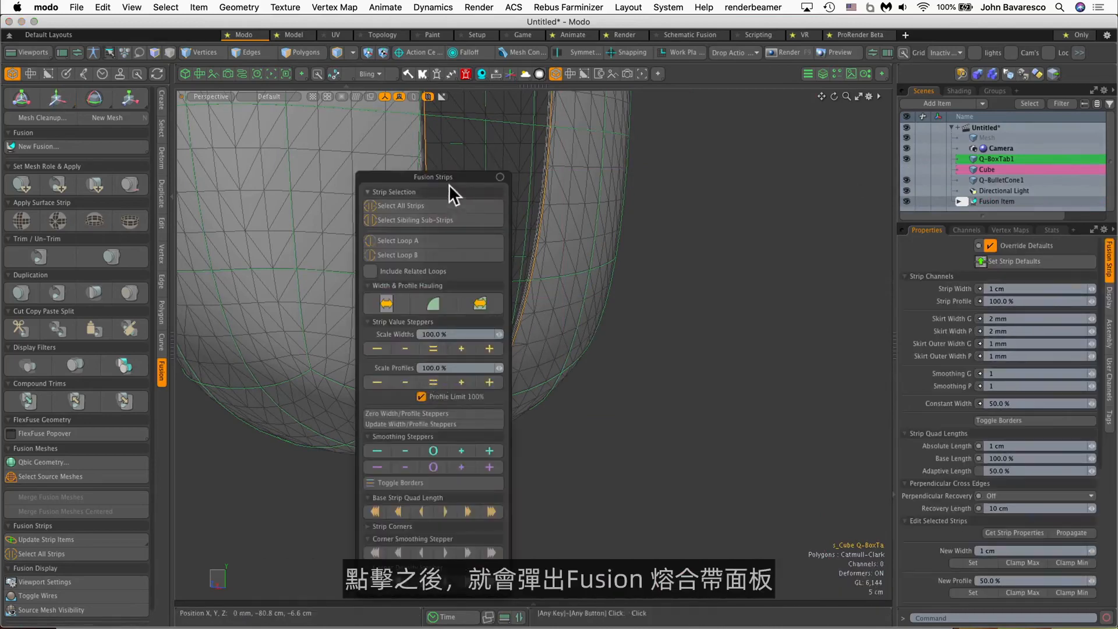
left_click_drag(452, 177, 292, 132)
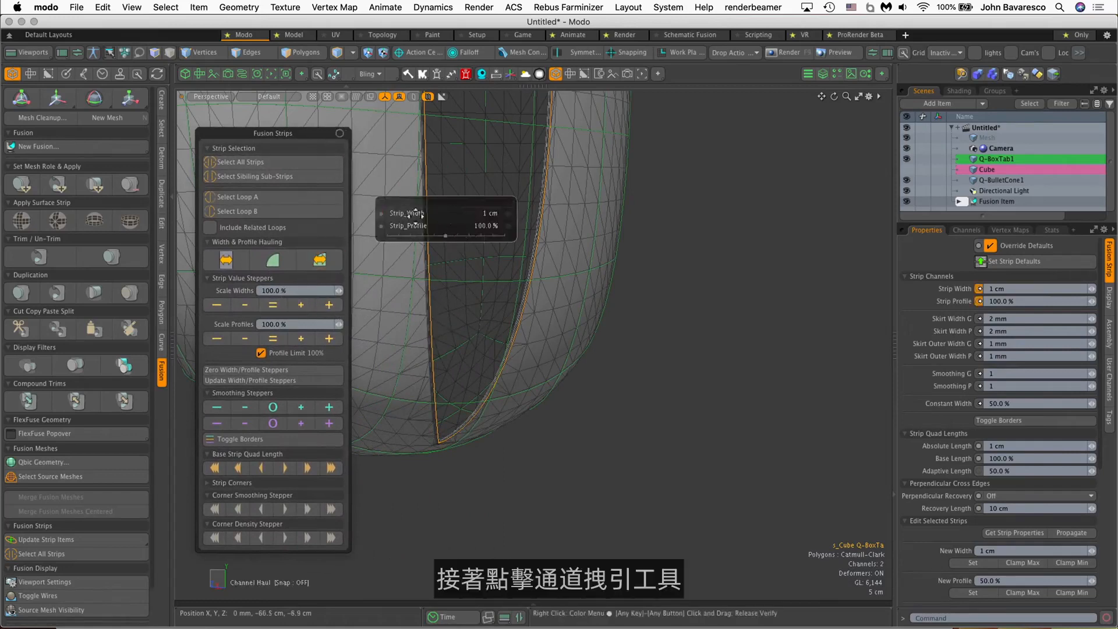
left_click(414, 212)
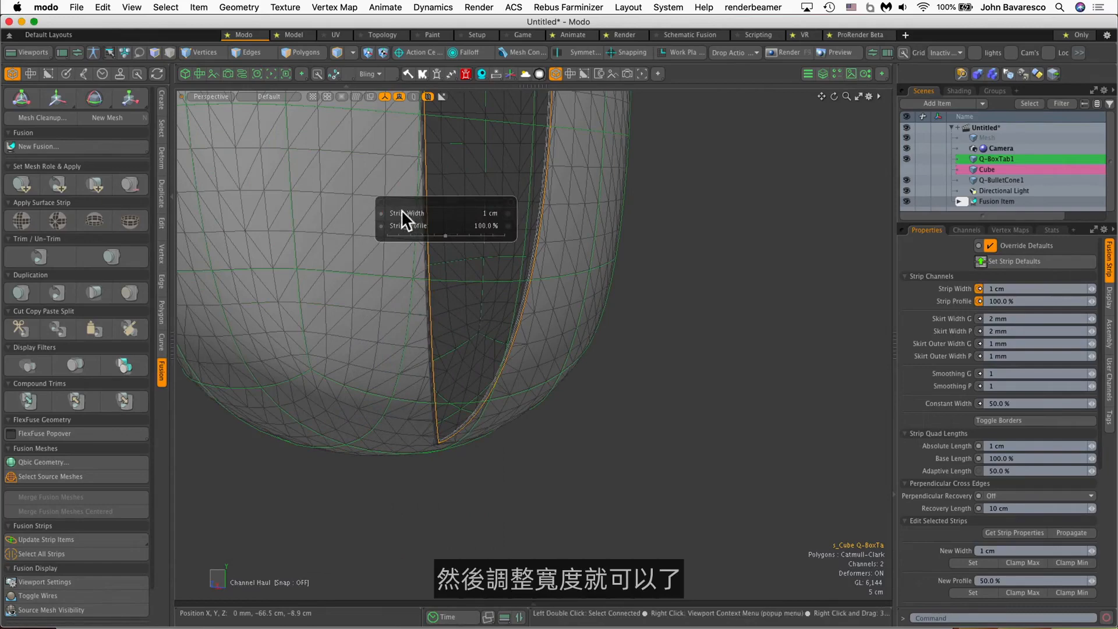
left_click_drag(411, 210, 381, 211)
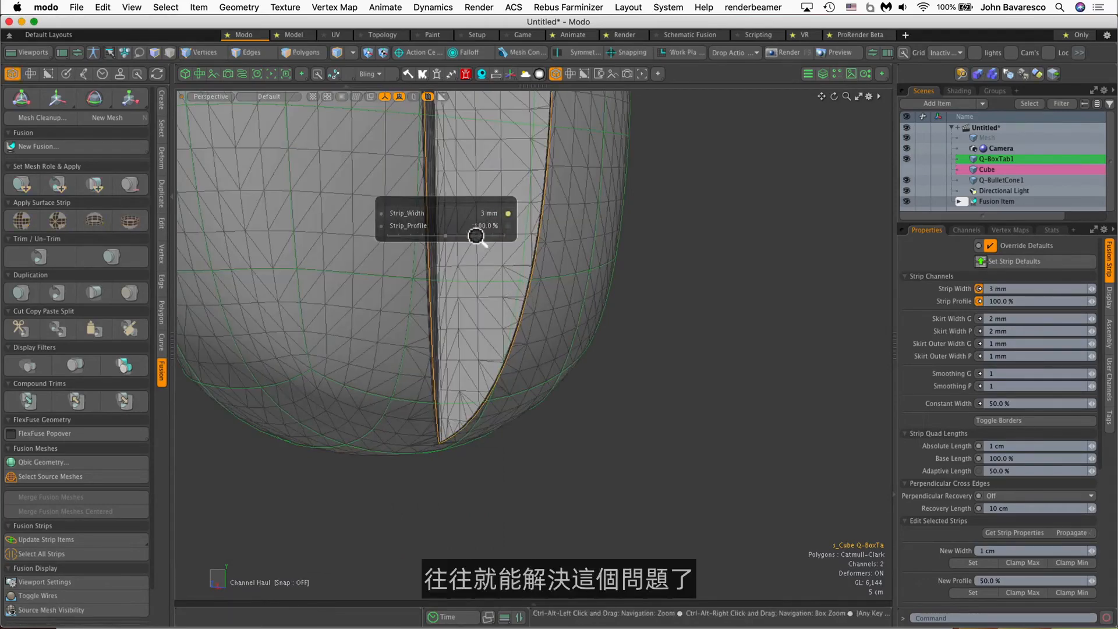
left_click_drag(488, 289, 462, 287, "ctrl+alt")
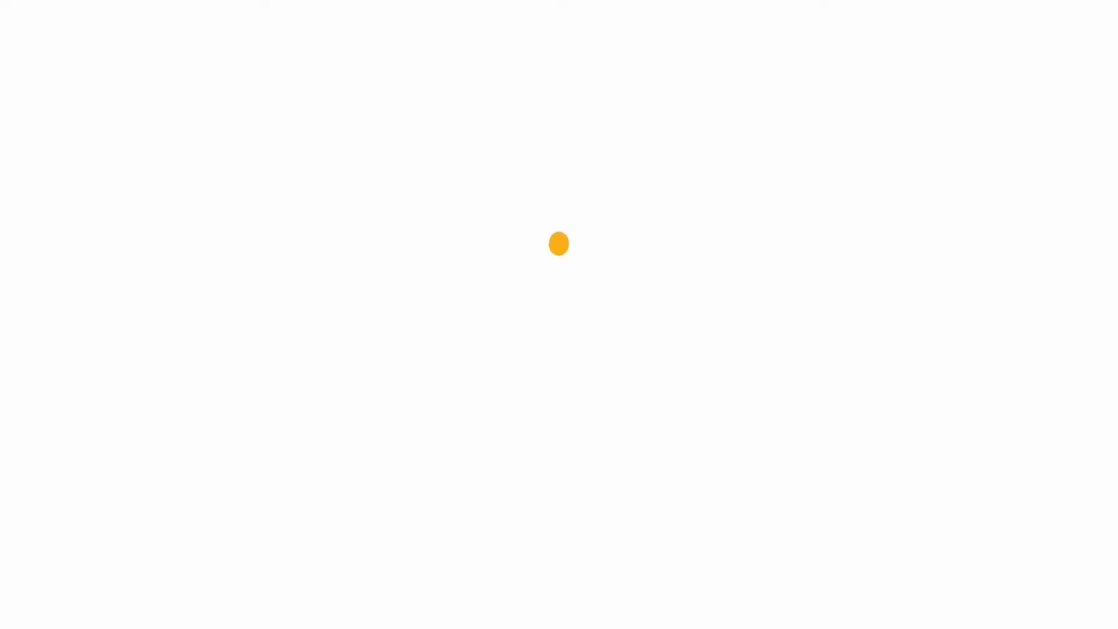